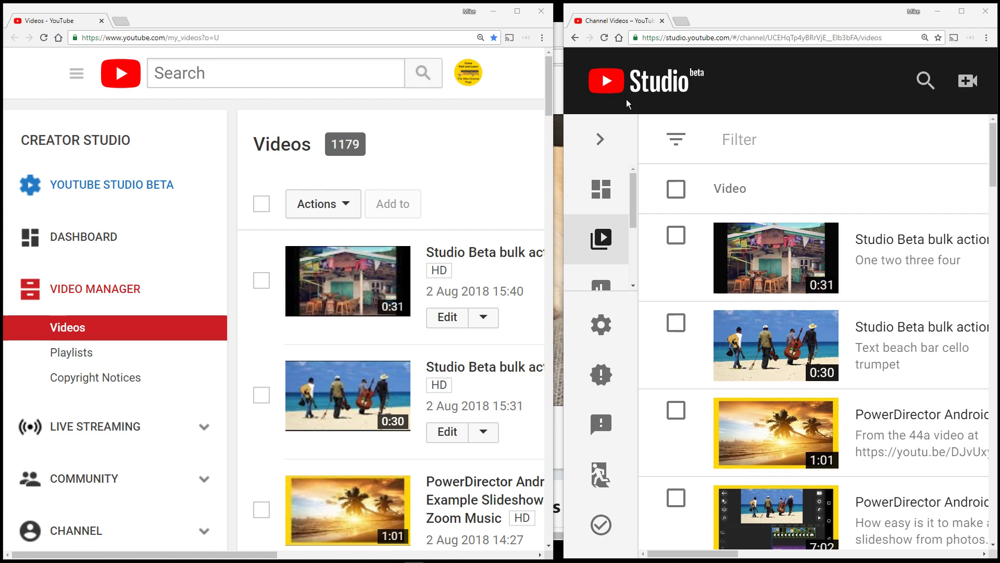
Bring the Studio beta window into focus at its video filter options
{"action": "left_click", "coordinate": [557, 107]}
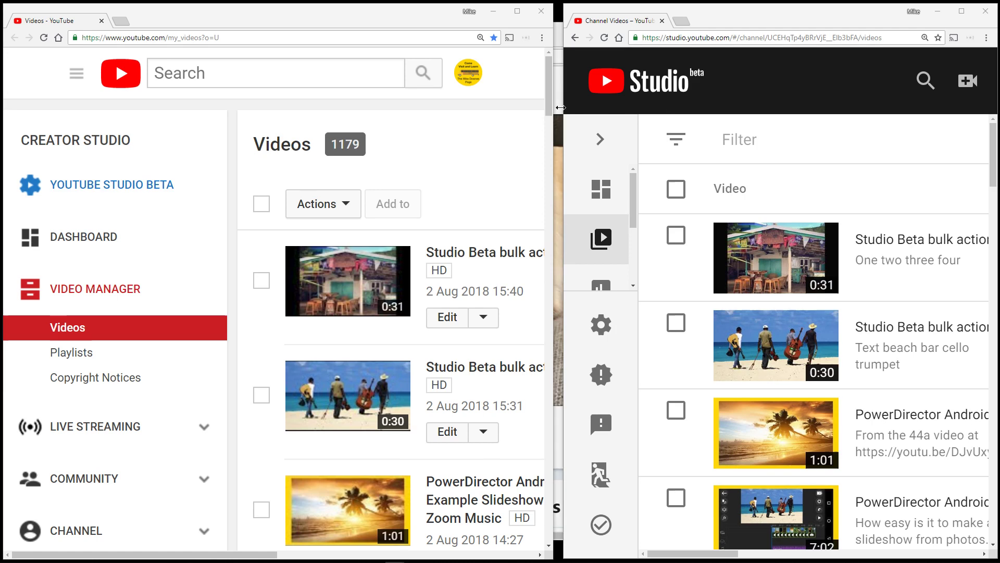
Switch to Twitter and open the tweet announcing bulk actions in #StudioBeta
{"action": "key", "text": "alt+Tab"}
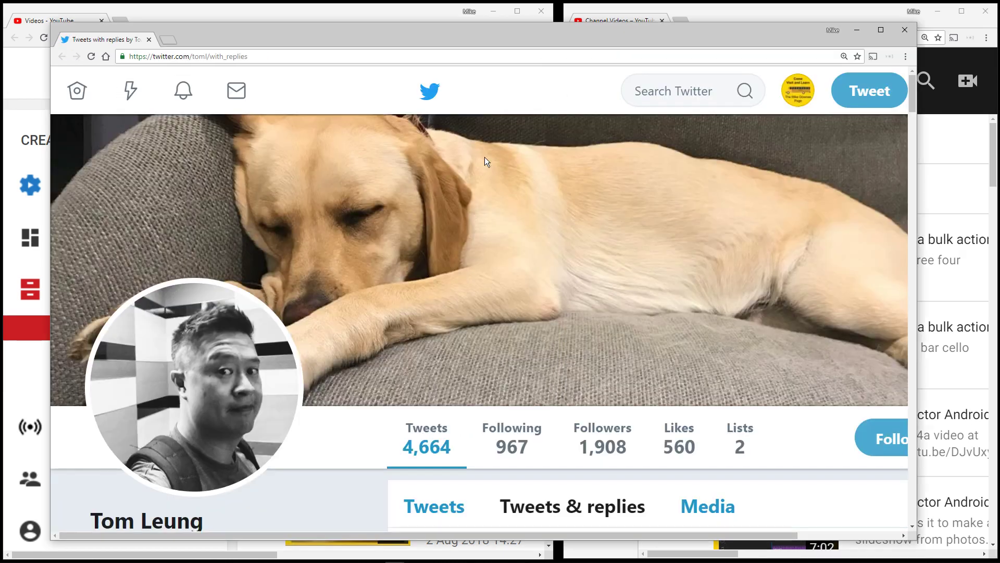
{"action": "scroll", "coordinate": [454, 255], "scroll_direction": "down", "scroll_amount": 3}
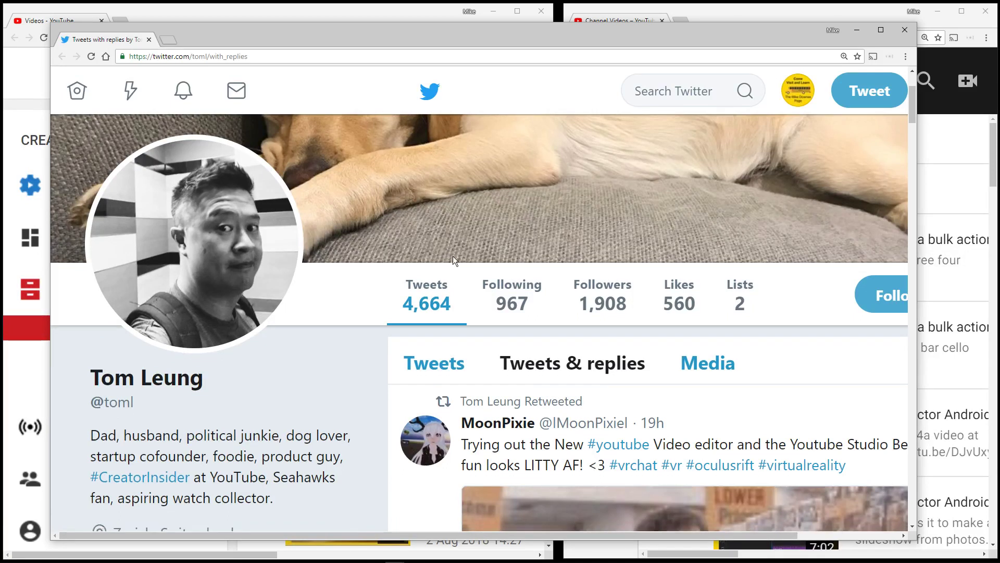
{"action": "scroll", "coordinate": [448, 256], "scroll_direction": "down", "scroll_amount": 4}
{"action": "scroll", "coordinate": [453, 255], "scroll_direction": "down", "scroll_amount": 5}
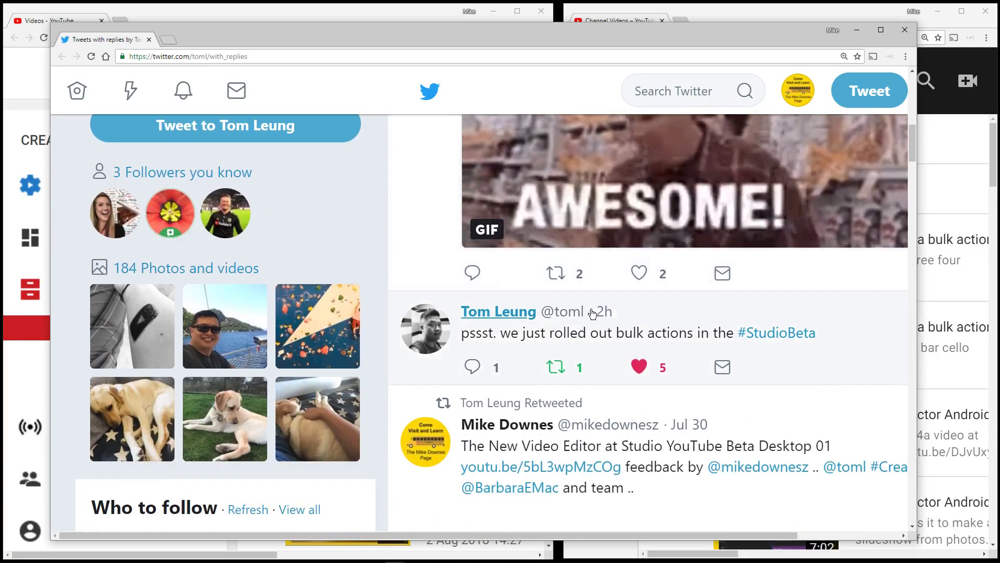
{"action": "left_click", "coordinate": [605, 312]}
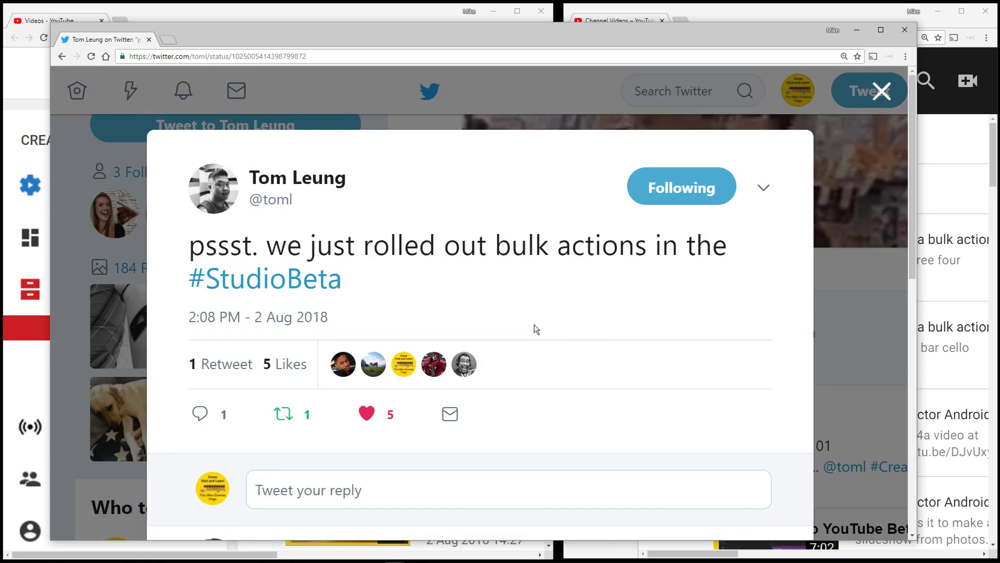
{"action": "scroll", "coordinate": [542, 337], "scroll_direction": "down", "scroll_amount": 1}
{"action": "scroll", "coordinate": [543, 336], "scroll_direction": "up", "scroll_amount": 1}
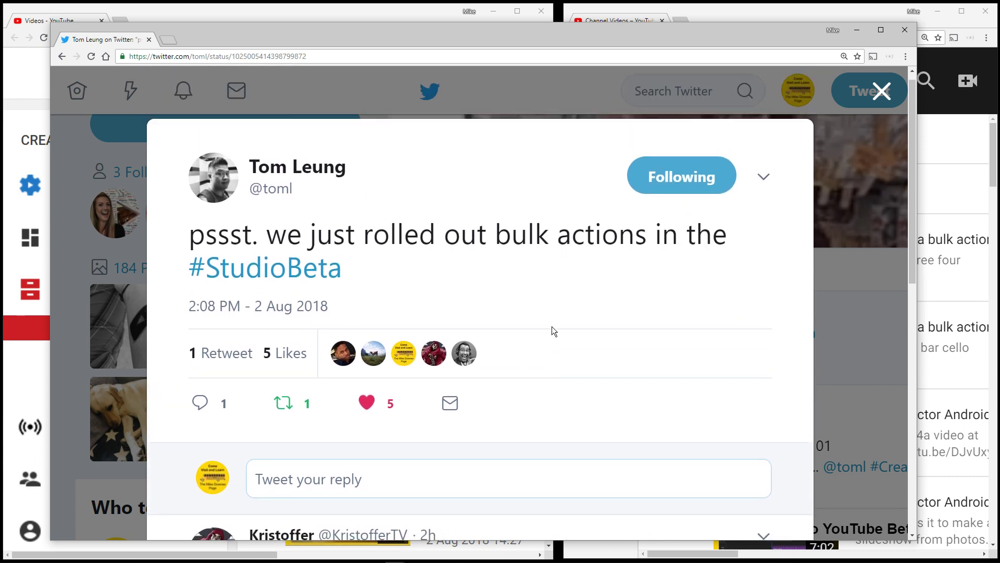
{"action": "scroll", "coordinate": [552, 326], "scroll_direction": "up", "scroll_amount": 1}
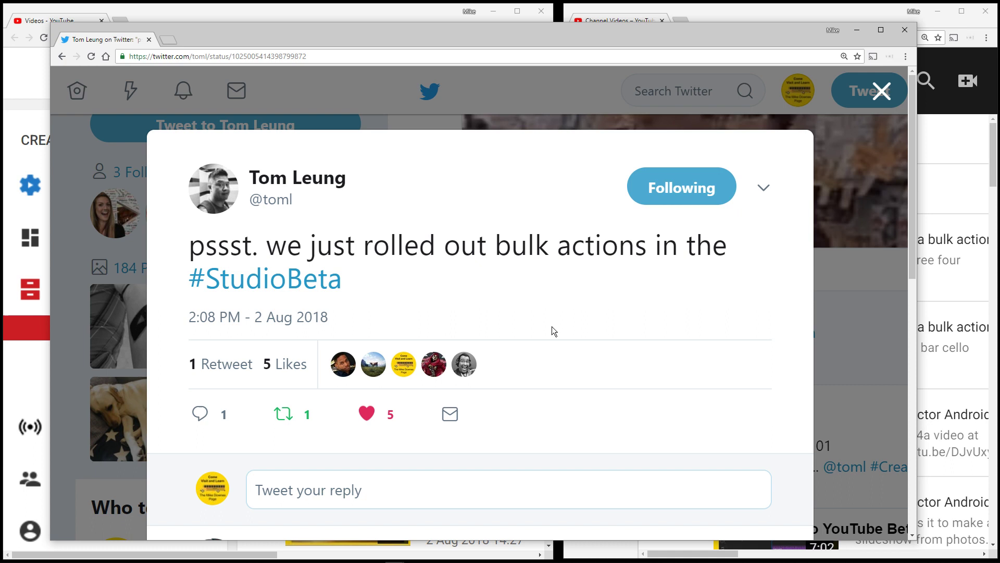
Close Twitter and widen the Studio beta window leftward beside Creator Studio
{"action": "left_click", "coordinate": [905, 31]}
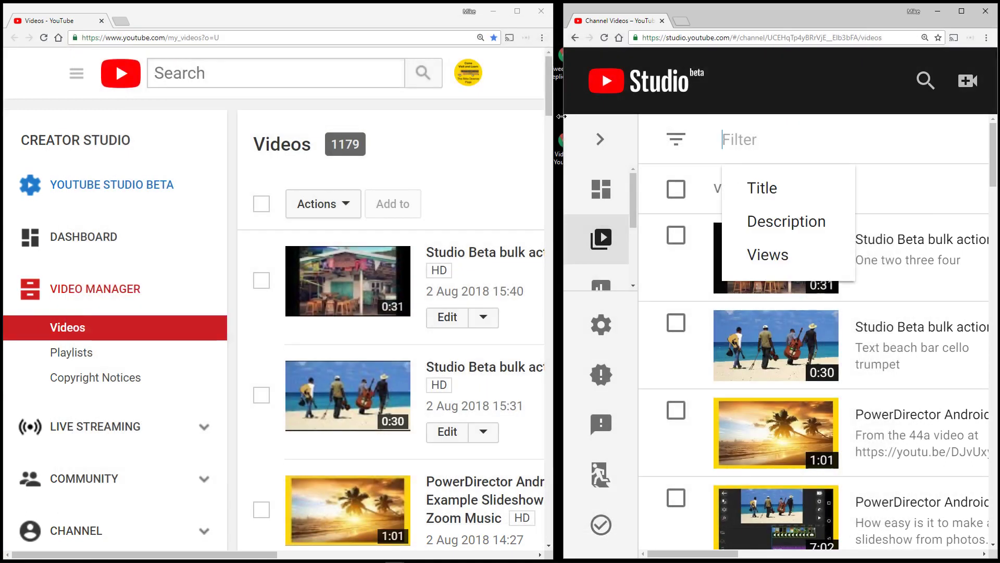
{"action": "left_click_drag", "start_coordinate": [562, 101], "coordinate": [555, 101]}
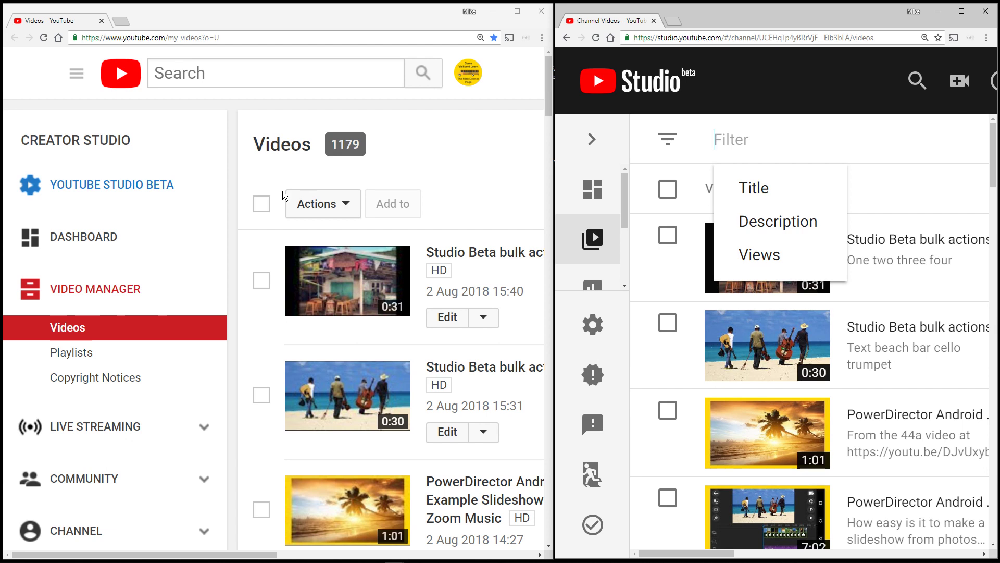
Select all 30 videos on the page and add a bulk Description action
{"action": "left_click", "coordinate": [254, 207]}
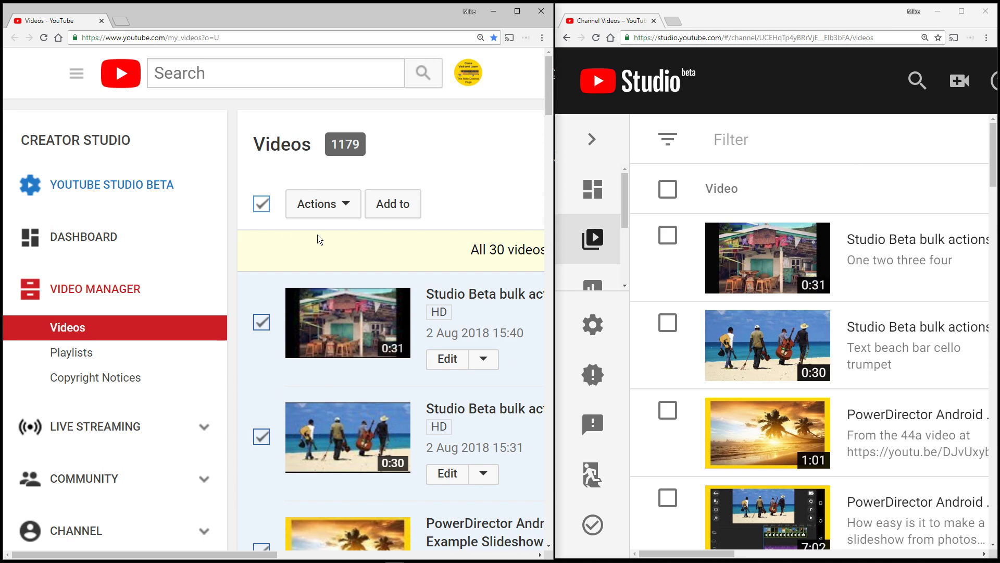
{"action": "left_click", "coordinate": [333, 210]}
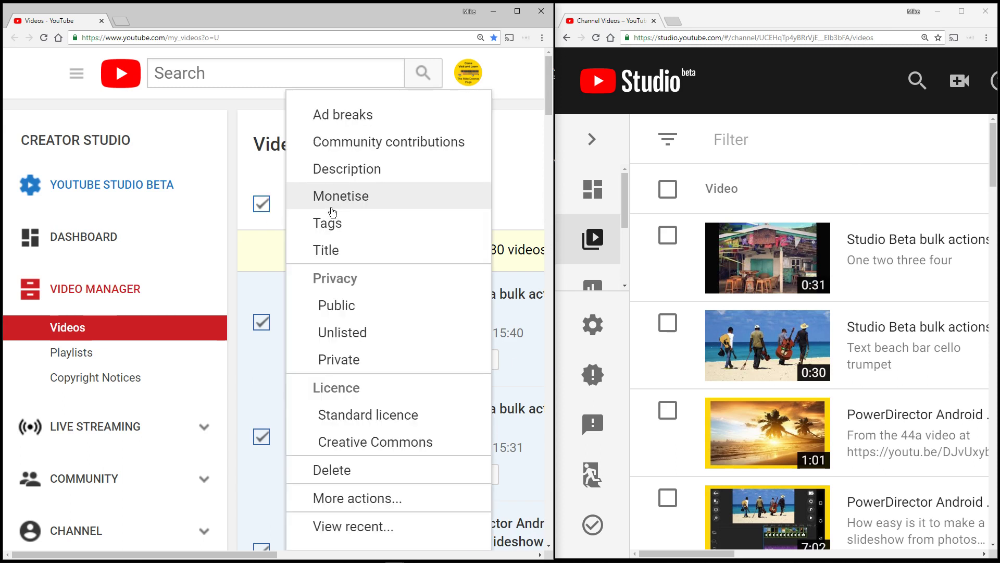
{"action": "left_click", "coordinate": [331, 170]}
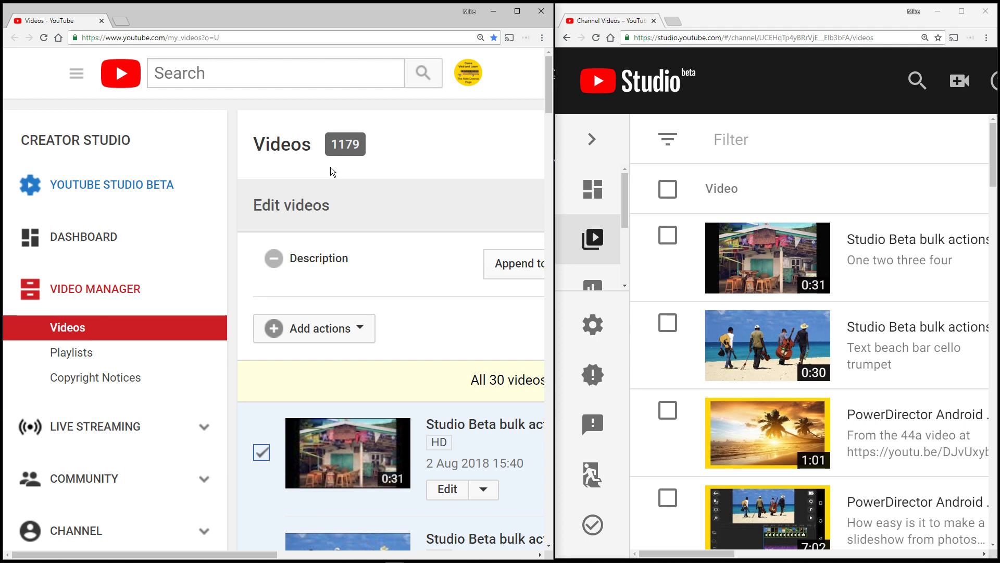
Maximize Creator Studio, review the Append to end options, then remove the Description action
{"action": "left_click", "coordinate": [517, 10]}
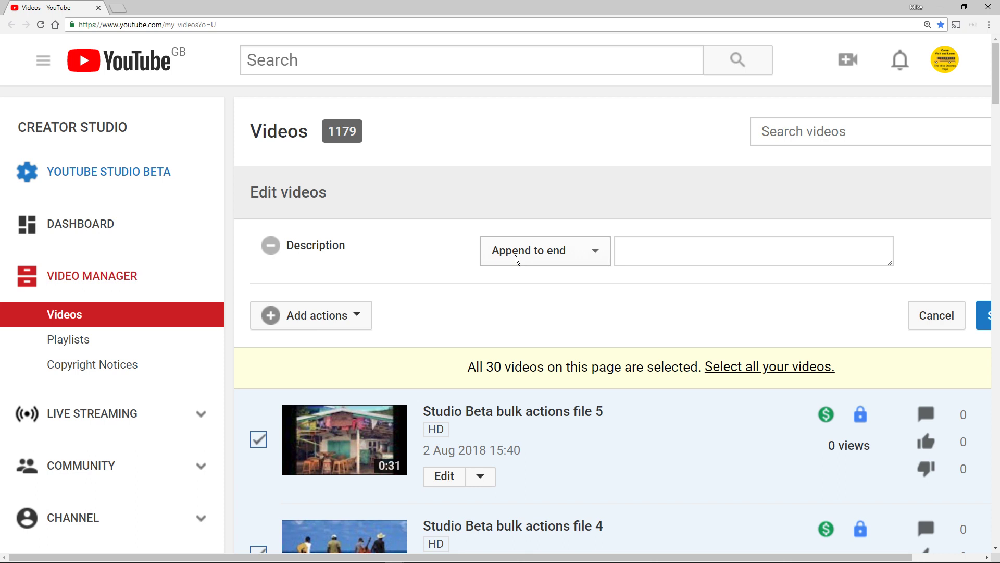
{"action": "left_click", "coordinate": [544, 249]}
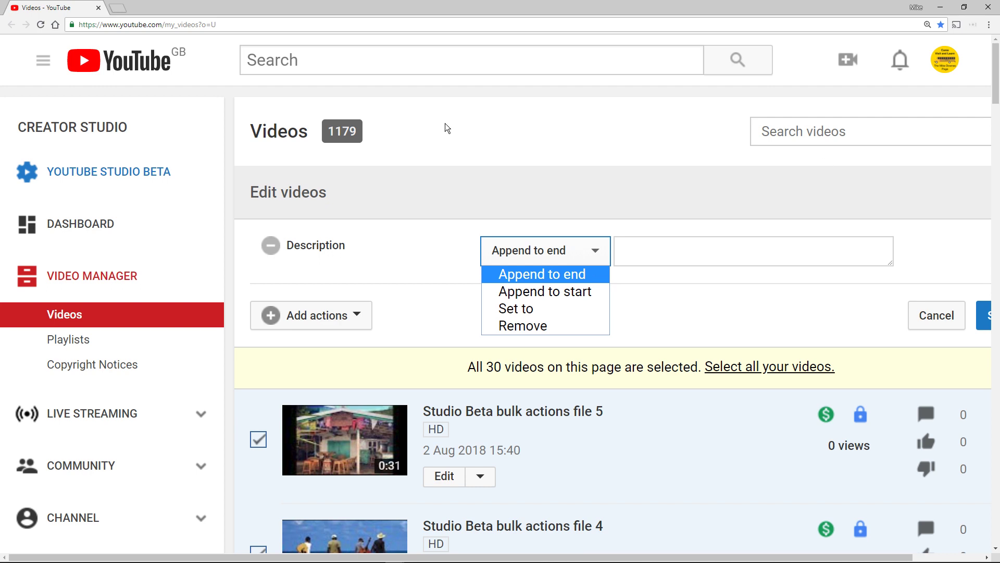
{"action": "left_click", "coordinate": [423, 162]}
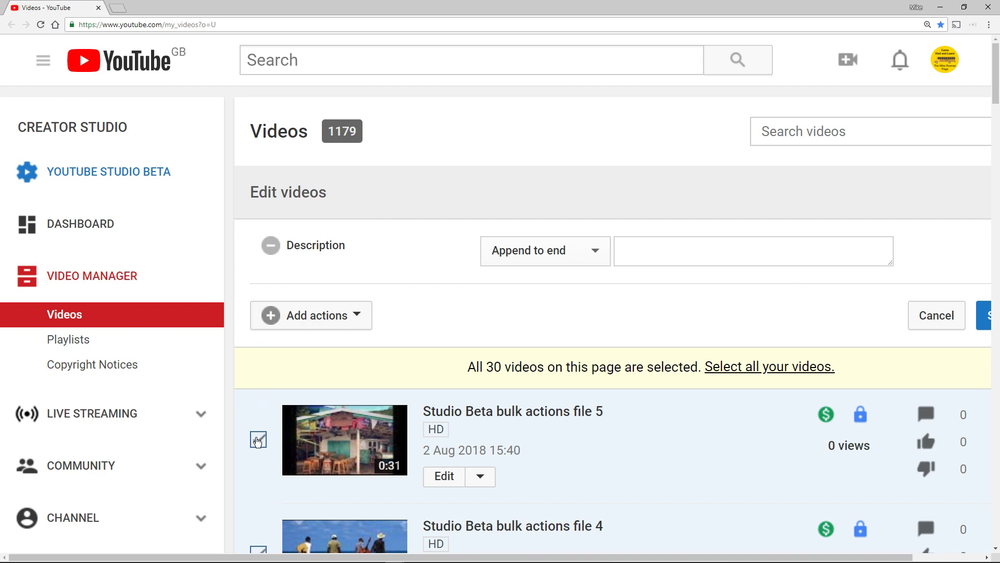
{"action": "left_click", "coordinate": [270, 251]}
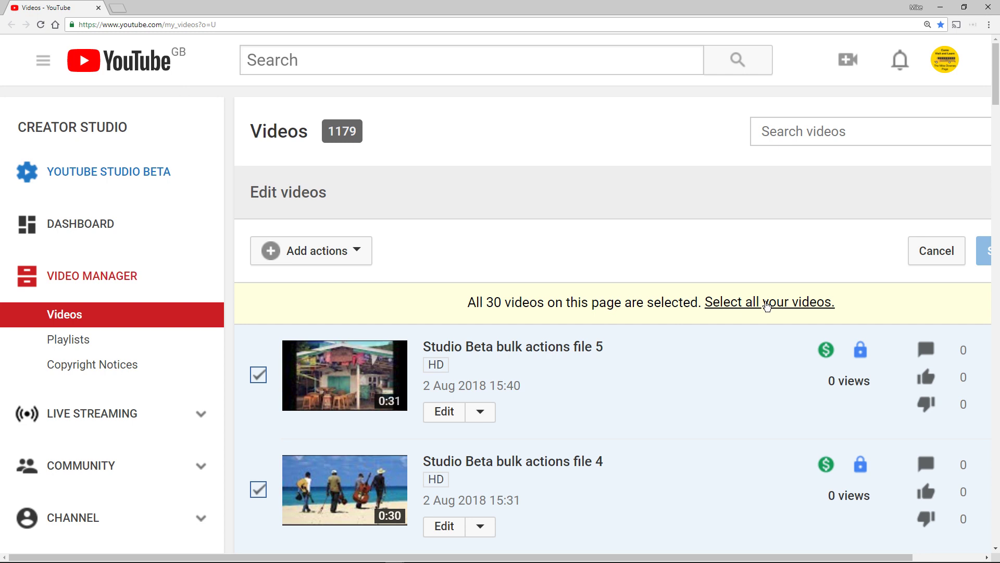
Cancel the bulk edit, deselect all videos, and restore the window beside Studio beta
{"action": "left_click", "coordinate": [923, 255]}
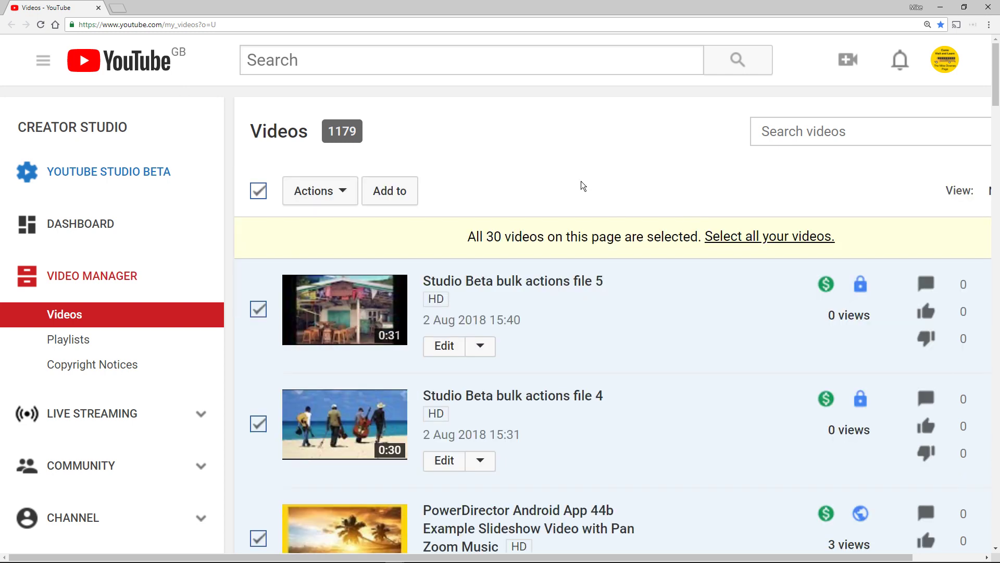
{"action": "left_click", "coordinate": [259, 192]}
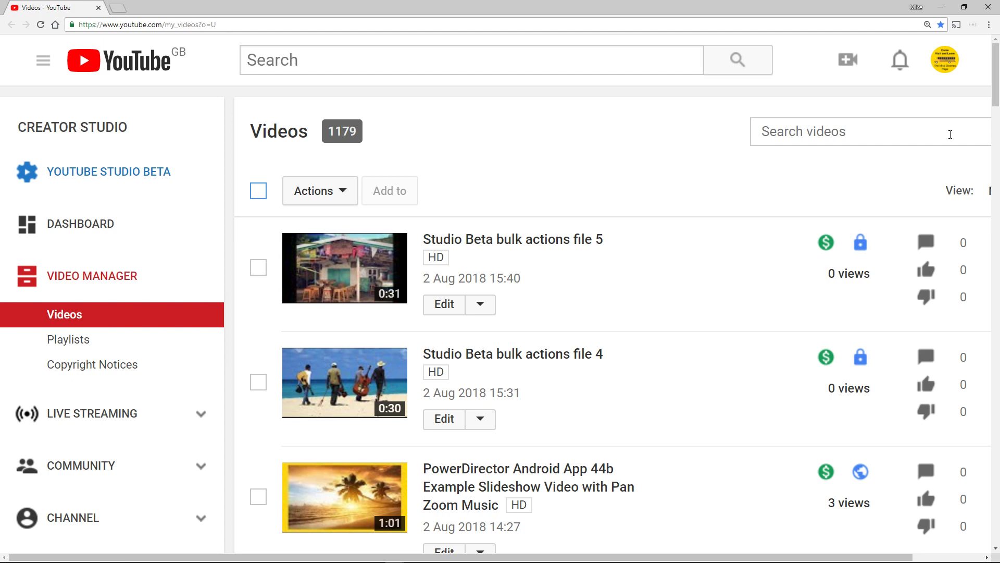
{"action": "left_click", "coordinate": [964, 7]}
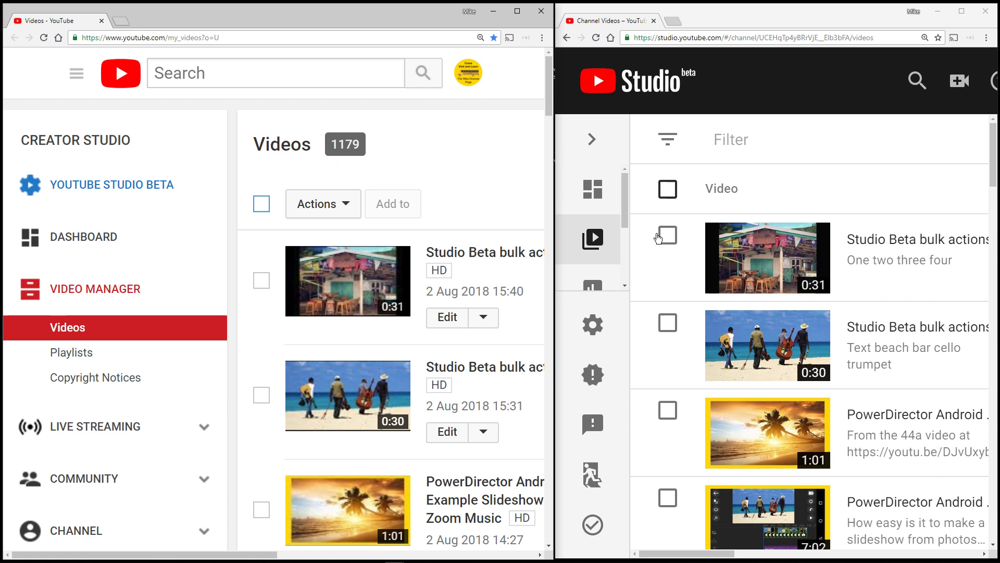
Select the two test videos, start a Description edit, and list its edit types
{"action": "left_click", "coordinate": [667, 323]}
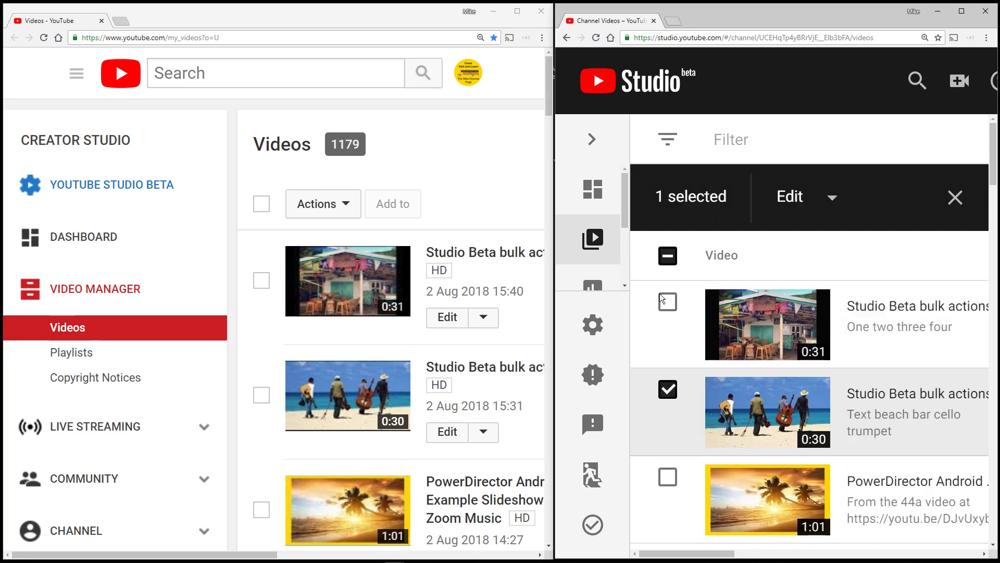
{"action": "left_click", "coordinate": [668, 303]}
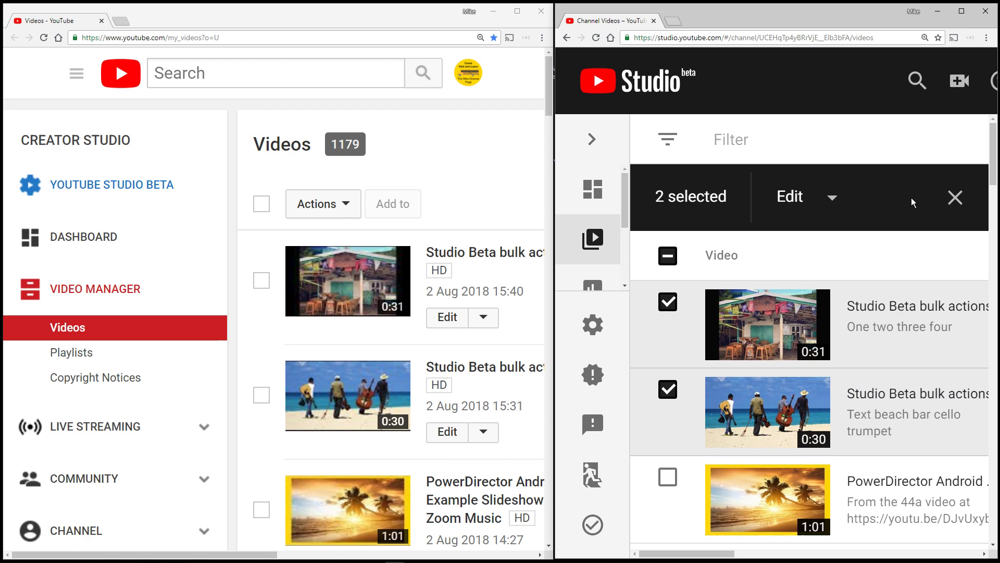
{"action": "left_click", "coordinate": [799, 201]}
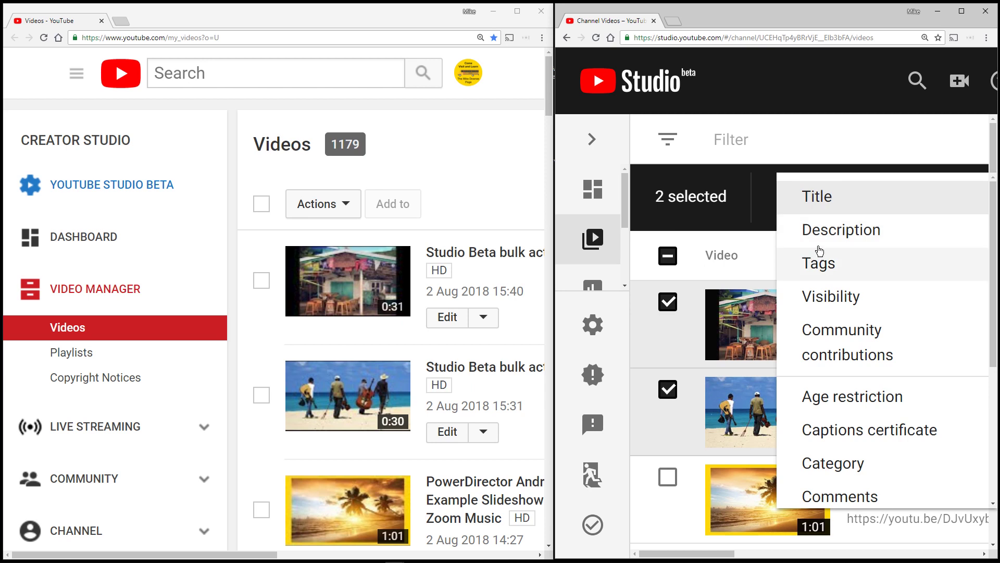
{"action": "left_click", "coordinate": [827, 232]}
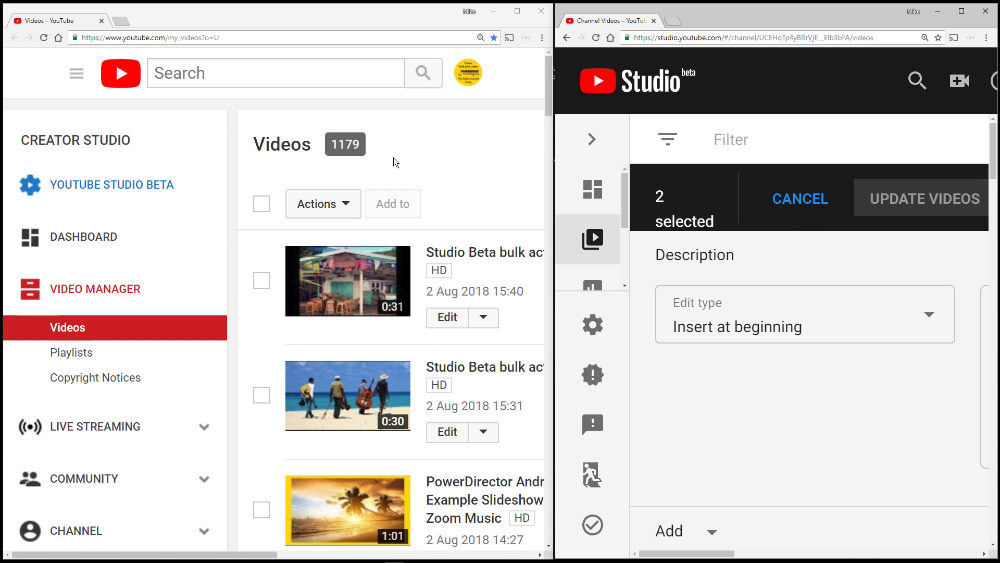
{"action": "left_click", "coordinate": [733, 332]}
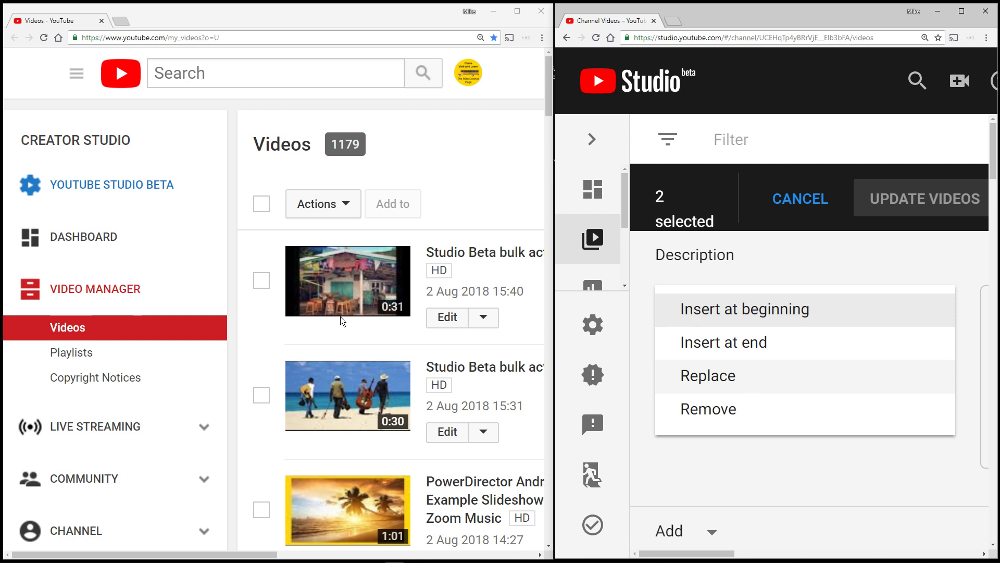
Select the two newest videos, add a Description action, view its Append options, then minimize
{"action": "left_click", "coordinate": [262, 281]}
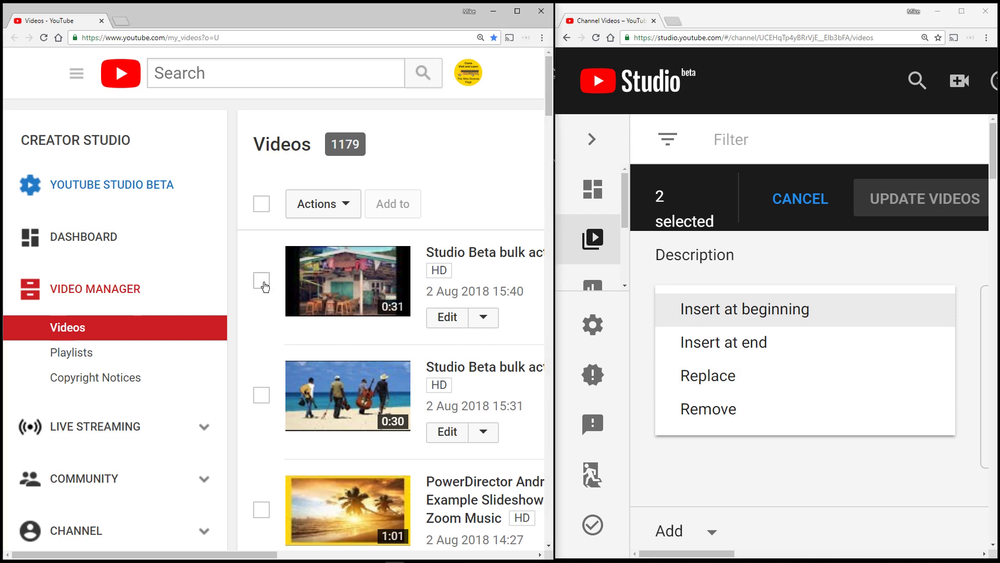
{"action": "left_click", "coordinate": [261, 395]}
{"action": "left_click", "coordinate": [327, 207]}
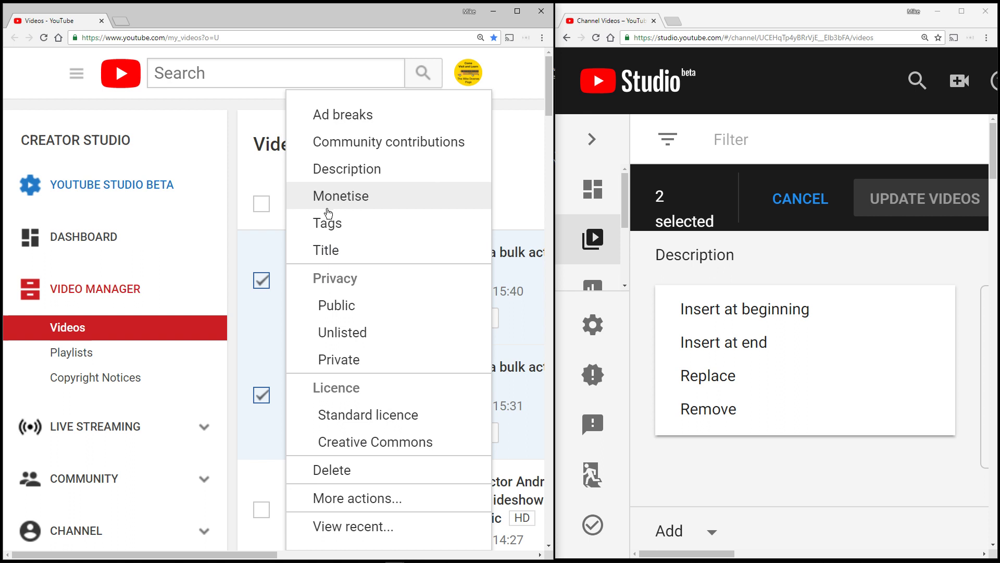
{"action": "left_click", "coordinate": [341, 172]}
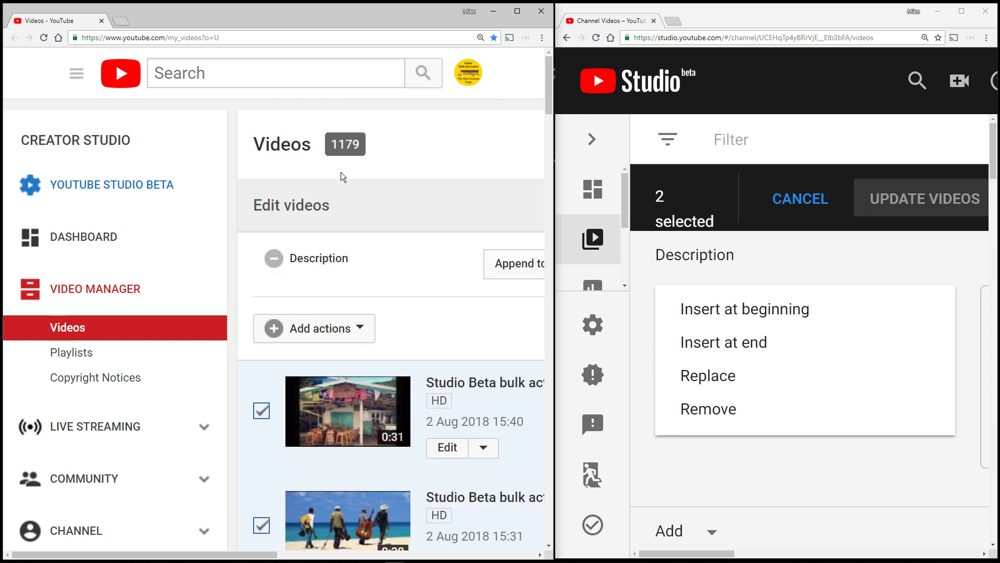
{"action": "left_click", "coordinate": [525, 269]}
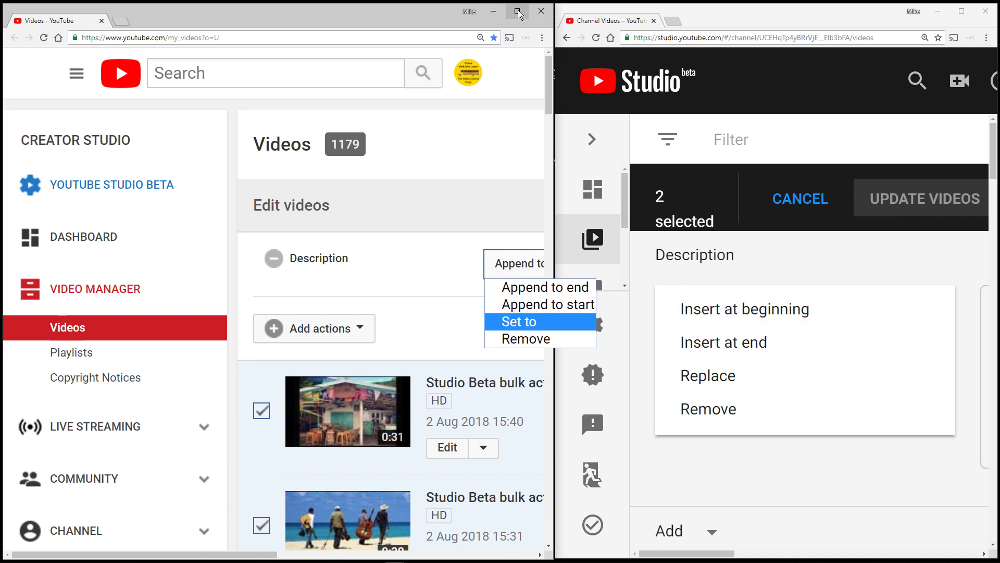
{"action": "left_click", "coordinate": [492, 103]}
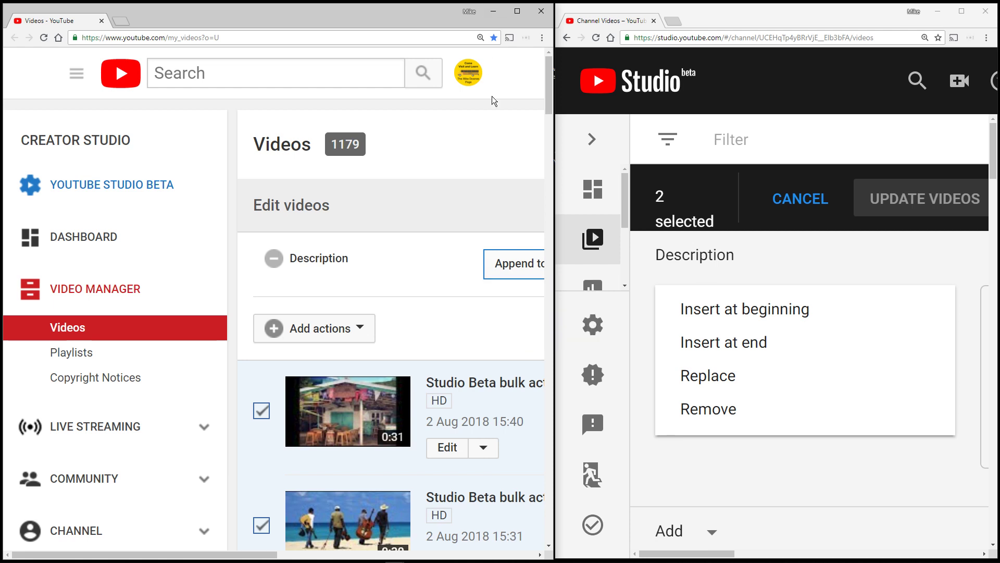
{"action": "left_click", "coordinate": [493, 10]}
Maximize the Studio beta window, leaving the edit type at Insert at beginning
{"action": "left_click_drag", "start_coordinate": [721, 20], "coordinate": [632, 4]}
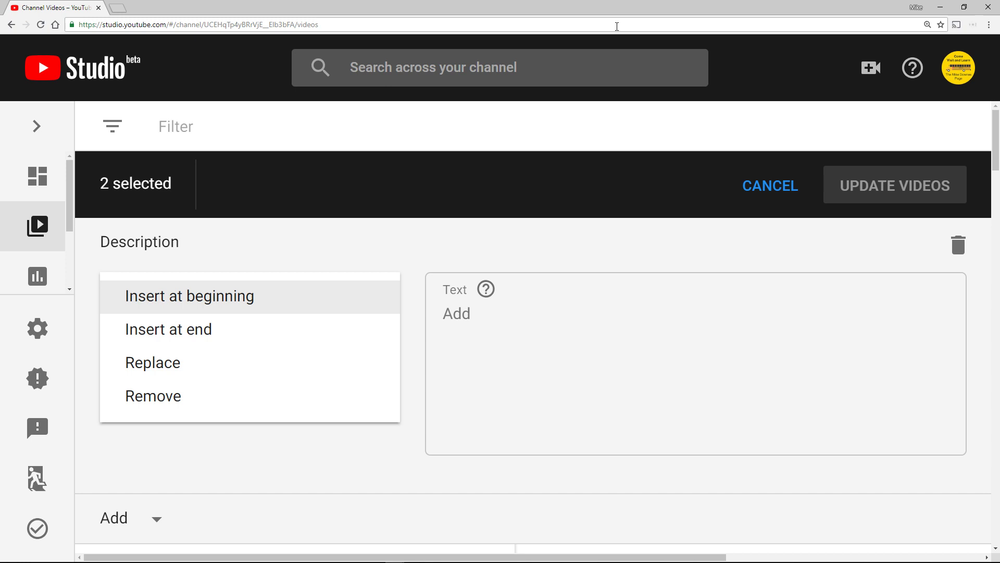
{"action": "left_click", "coordinate": [928, 24]}
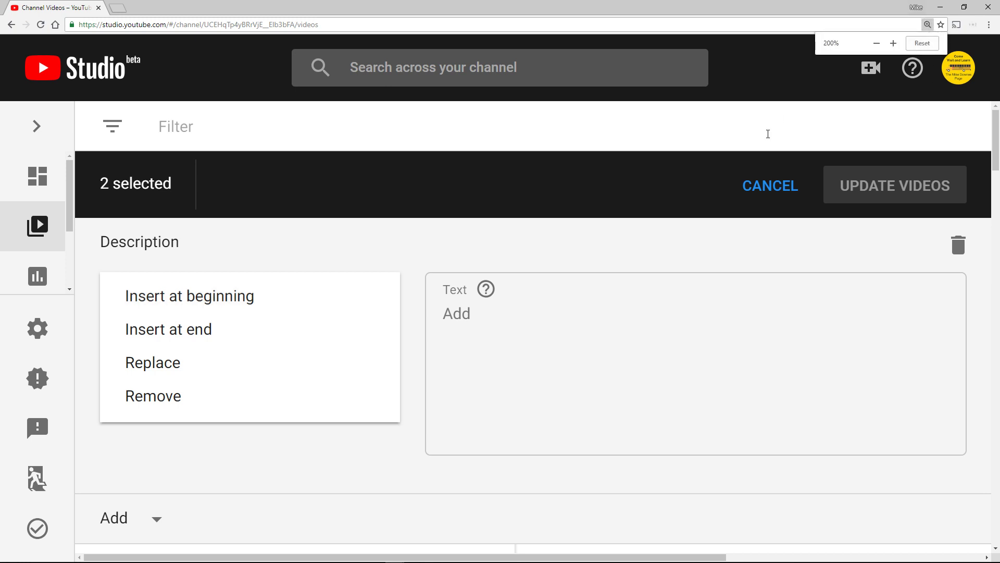
{"action": "left_click", "coordinate": [415, 264]}
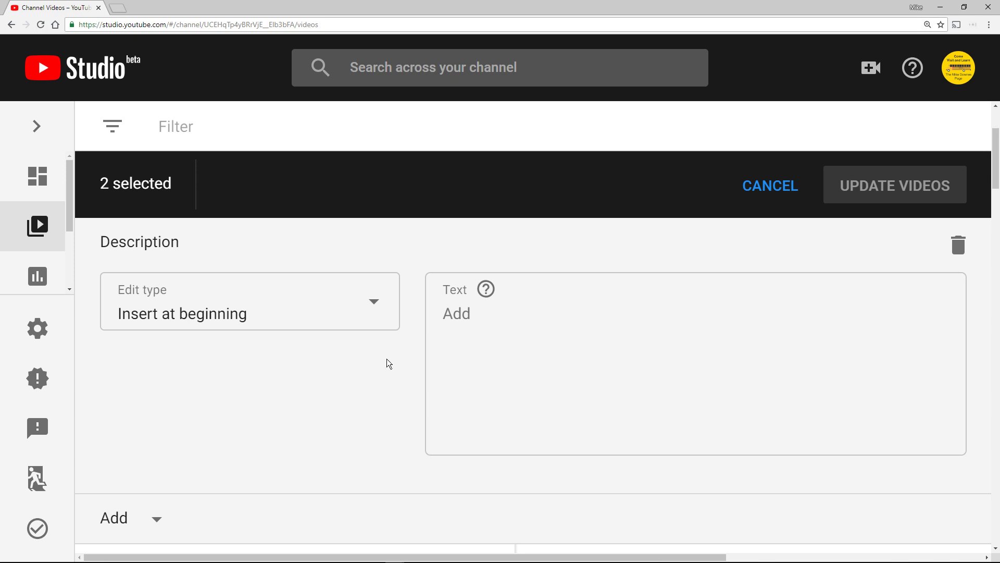
Insert 'dog' at the start of both descriptions and confirm updating the 2 videos
{"action": "left_click", "coordinate": [464, 316]}
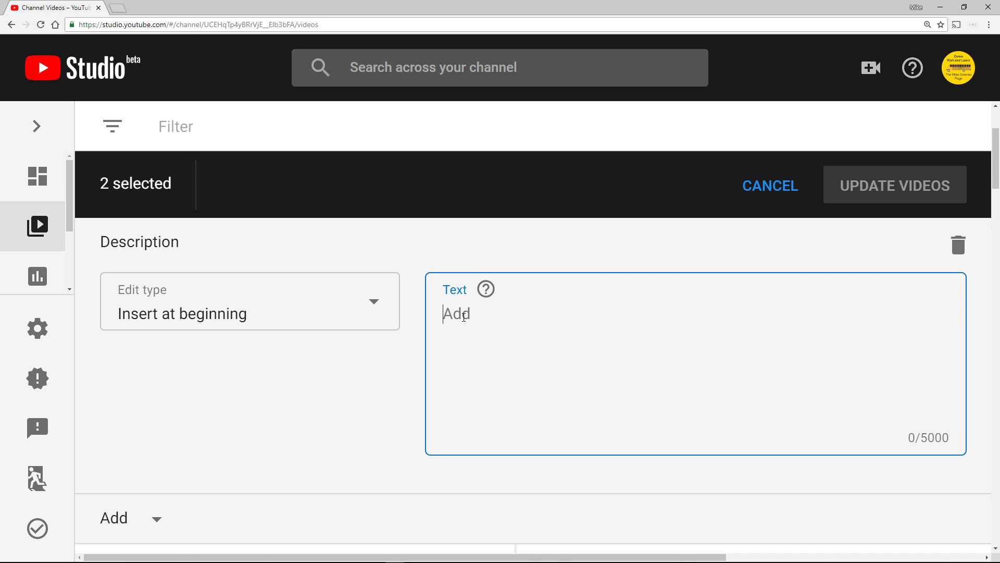
{"action": "type", "text": "dog"}
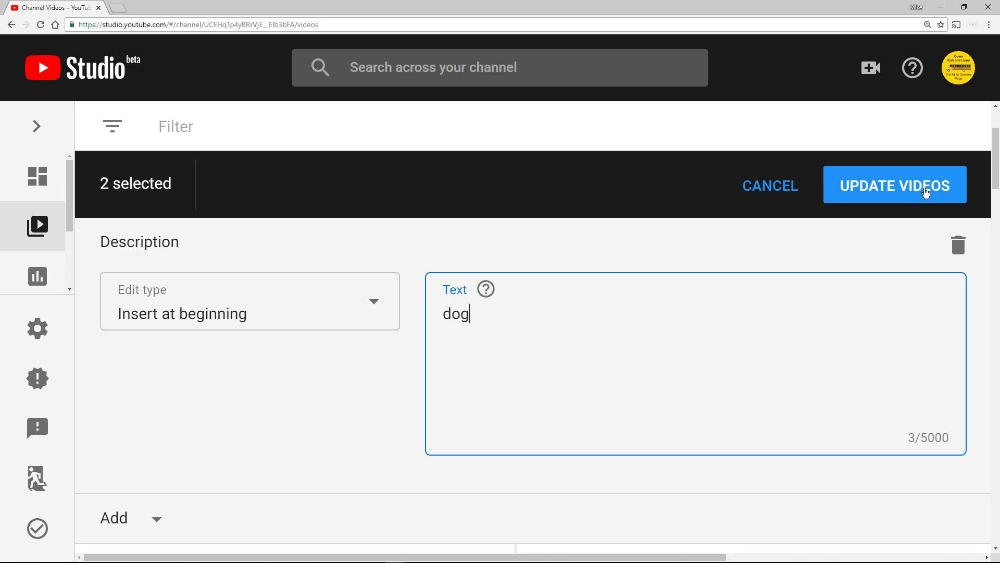
{"action": "left_click", "coordinate": [878, 188]}
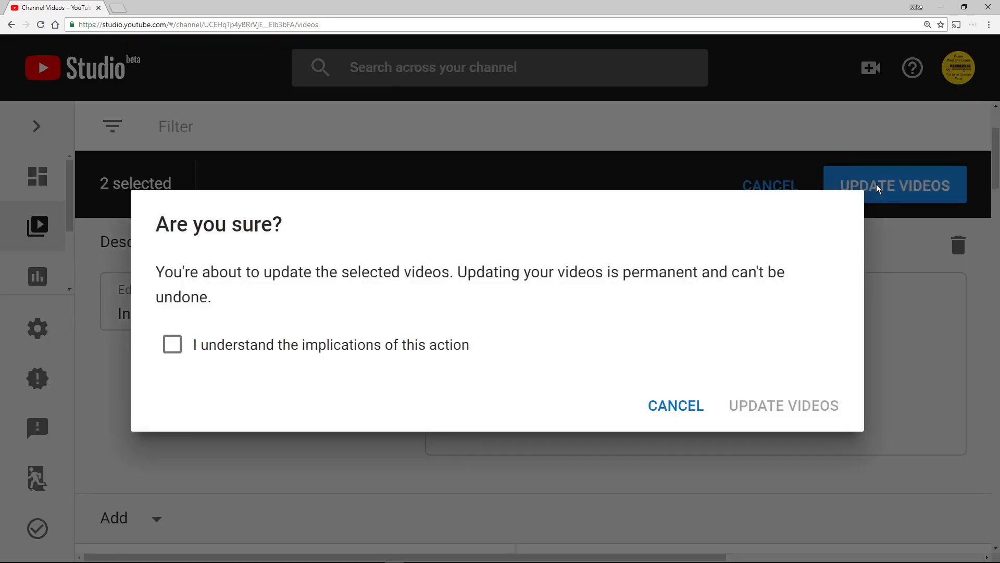
{"action": "left_click", "coordinate": [177, 346]}
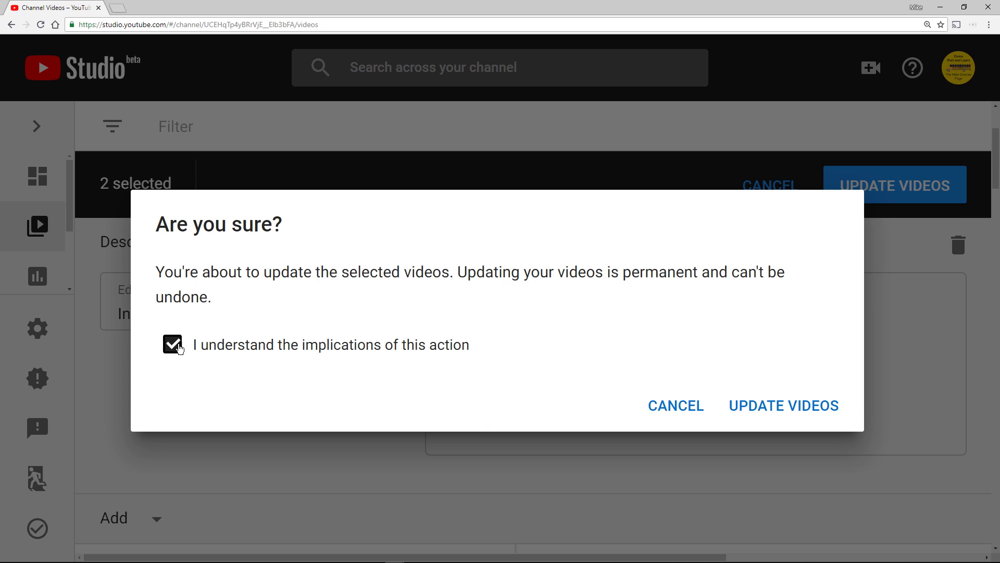
{"action": "left_click", "coordinate": [767, 413]}
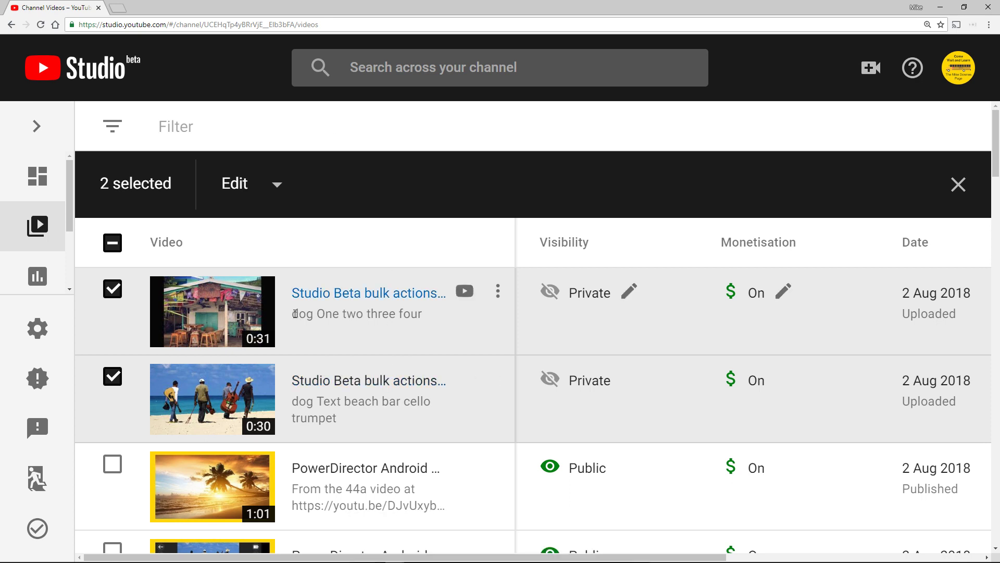
Check both descriptions now begin with 'dog', then start a Description edit set to Remove
{"action": "double_click", "coordinate": [301, 314]}
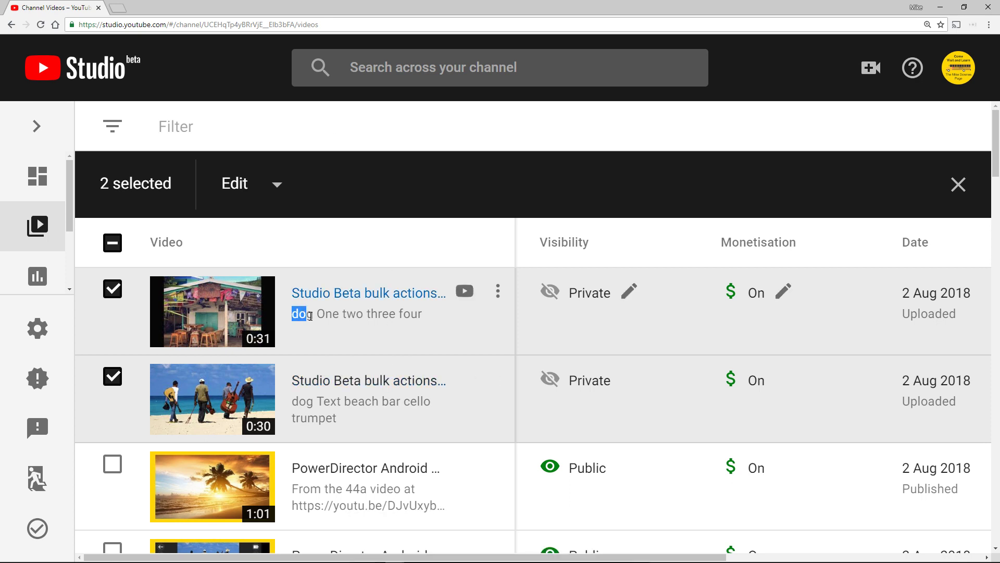
{"action": "double_click", "coordinate": [294, 402]}
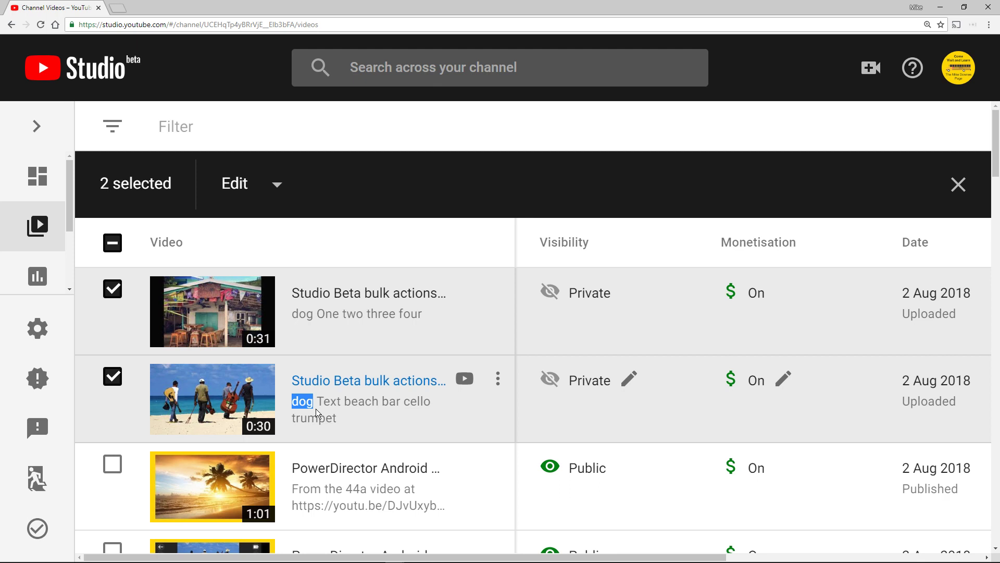
{"action": "left_click", "coordinate": [236, 185]}
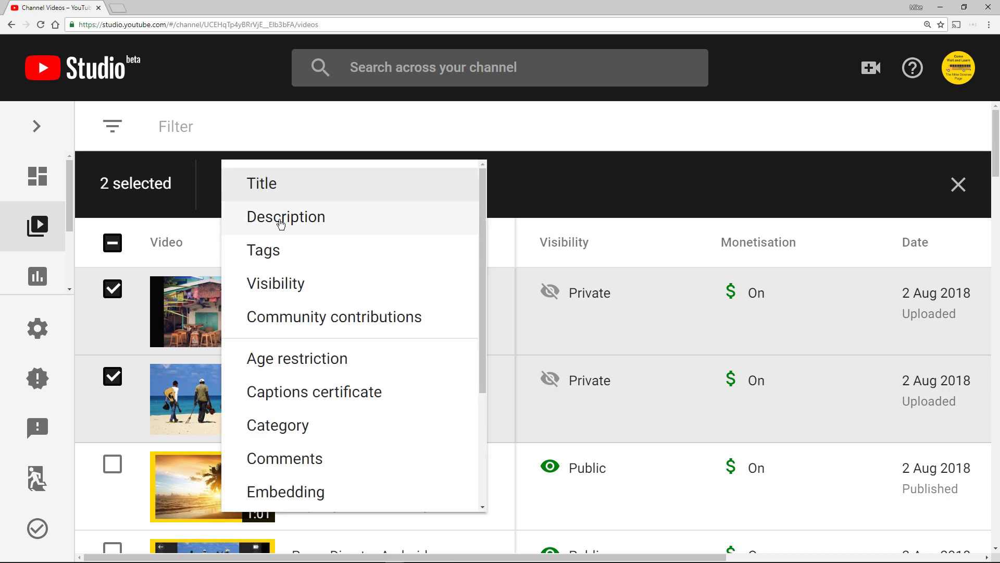
{"action": "left_click", "coordinate": [282, 219]}
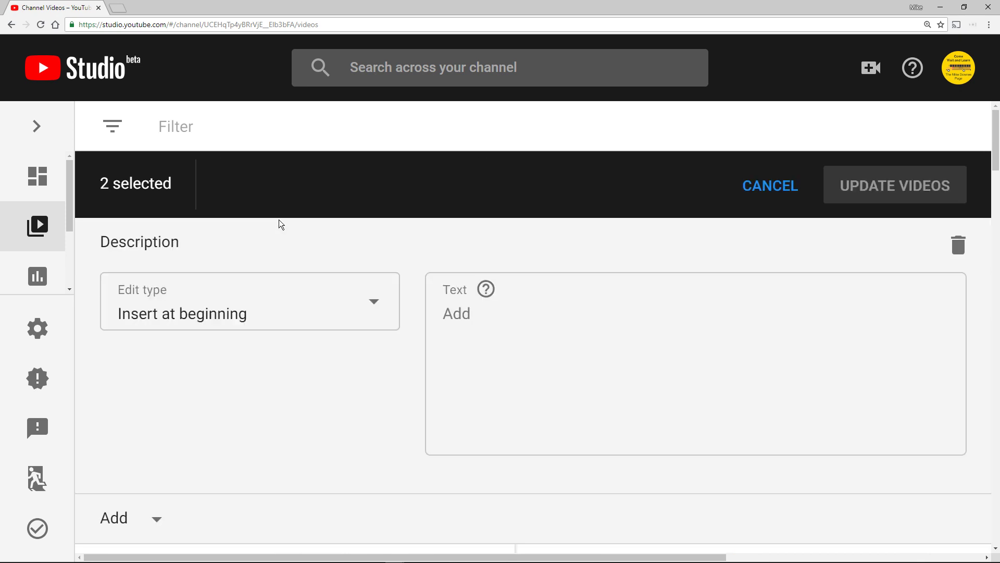
{"action": "left_click", "coordinate": [220, 320]}
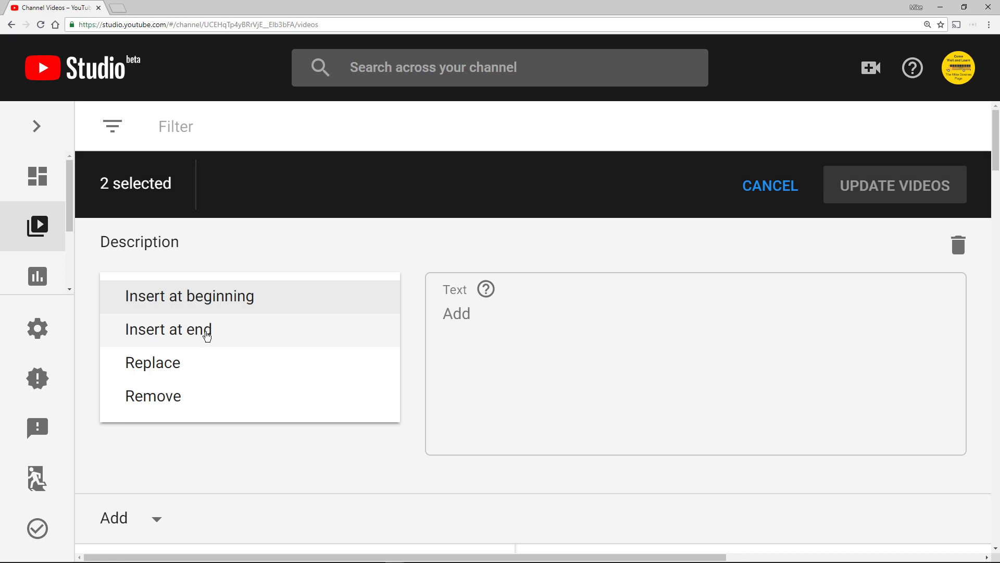
{"action": "left_click", "coordinate": [160, 400]}
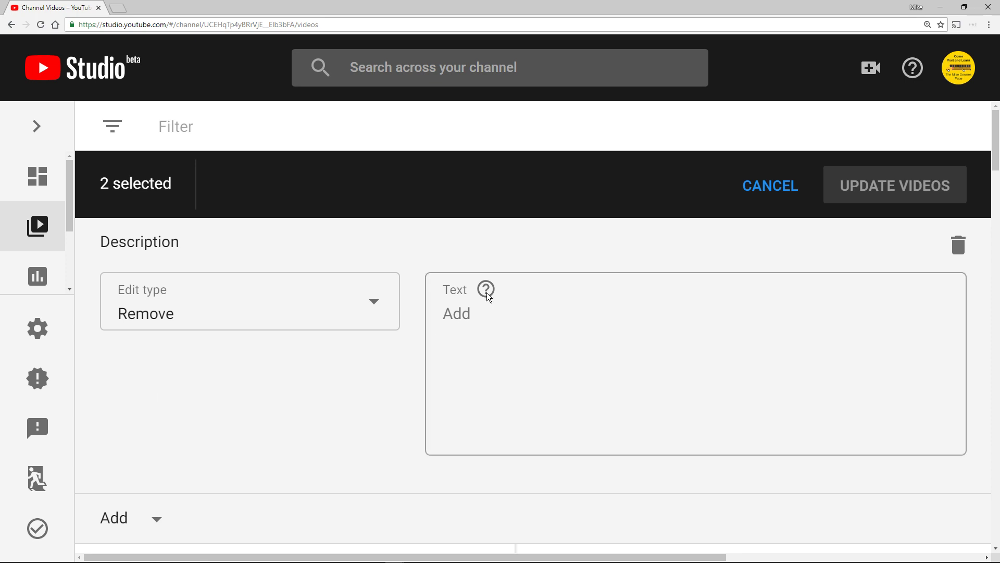
{"action": "mouse_move", "coordinate": [486, 293]}
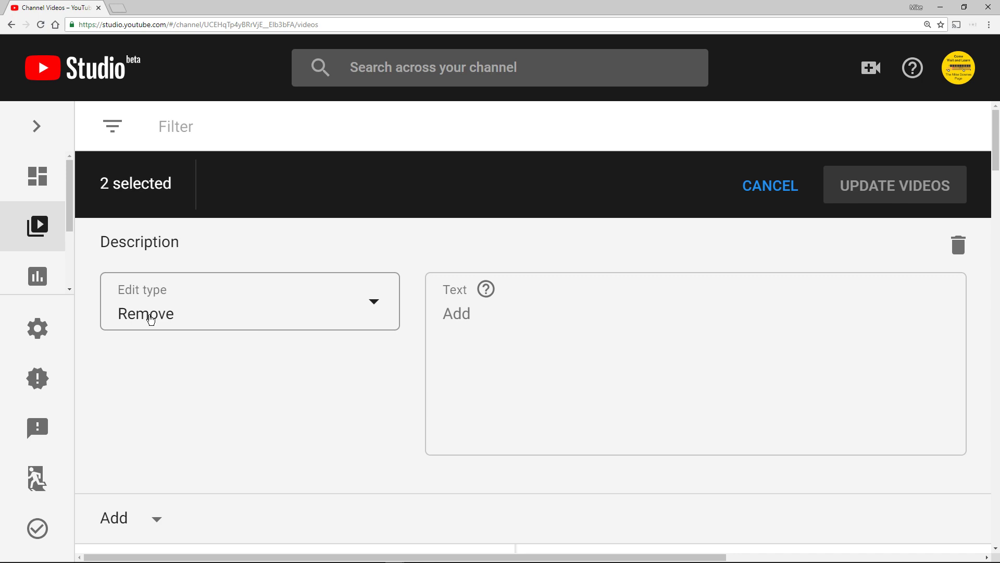
Replace both videos' descriptions with 'hello this is a studio beta test demo' and acknowledge the permanent update
{"action": "left_click", "coordinate": [150, 319]}
{"action": "left_click", "coordinate": [141, 365]}
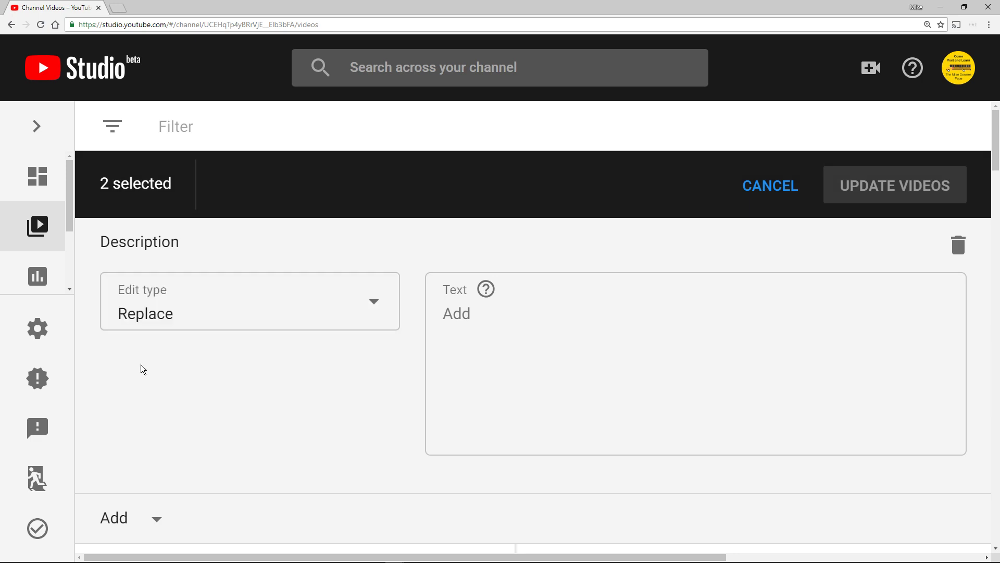
{"action": "left_click", "coordinate": [458, 315]}
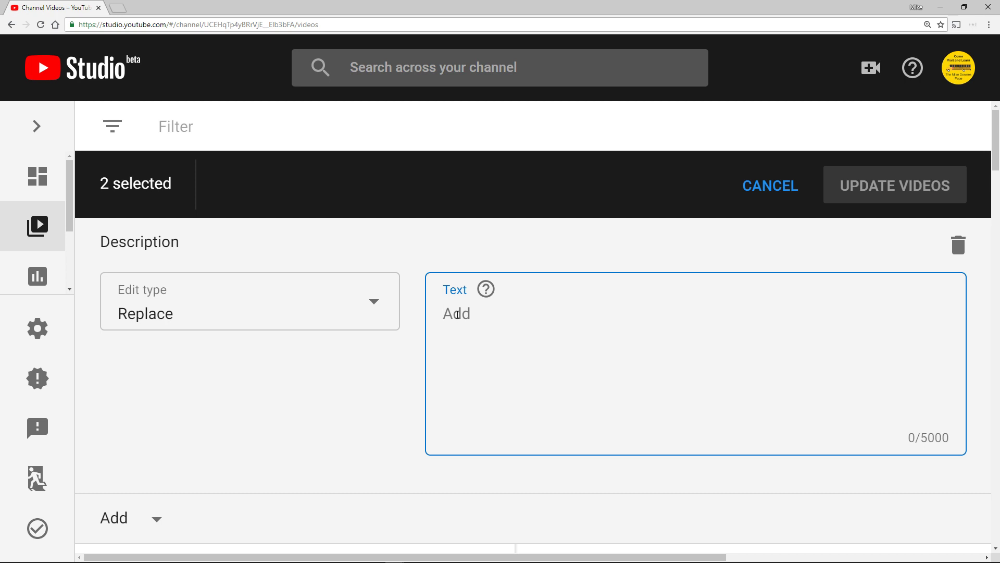
{"action": "type", "text": "hell"}
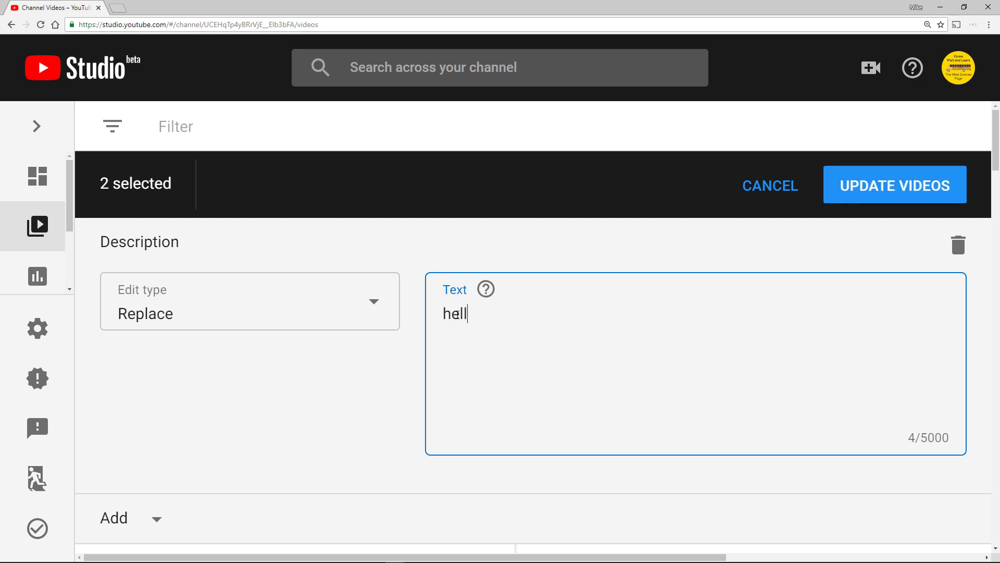
{"action": "type", "text": "o this is a stu"}
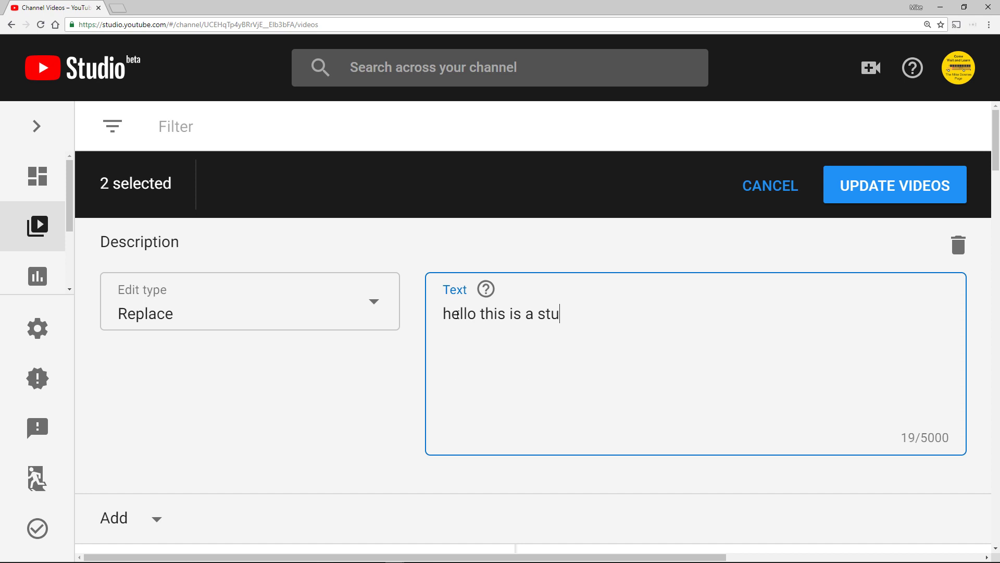
{"action": "type", "text": "dio beta test demo"}
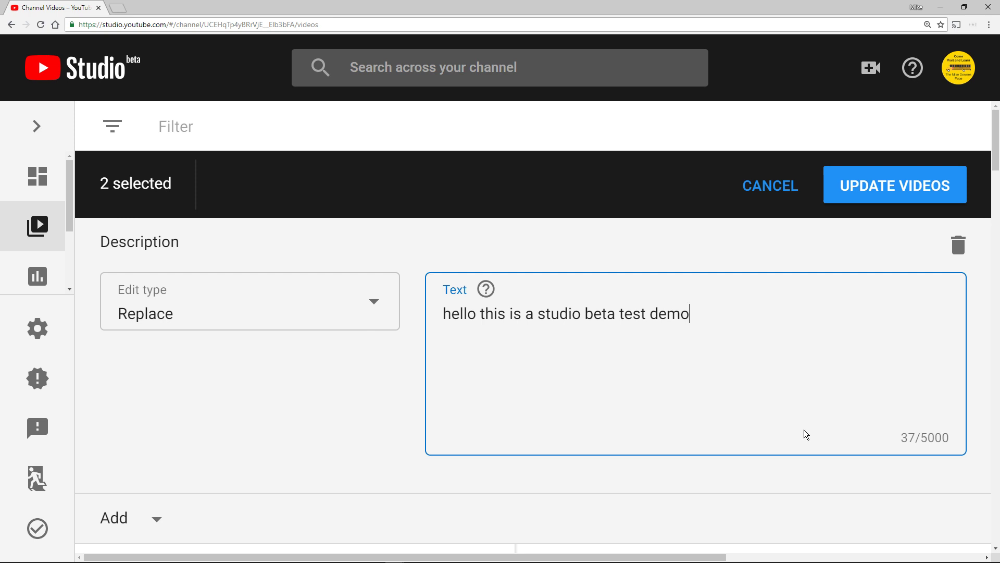
{"action": "left_click", "coordinate": [886, 197]}
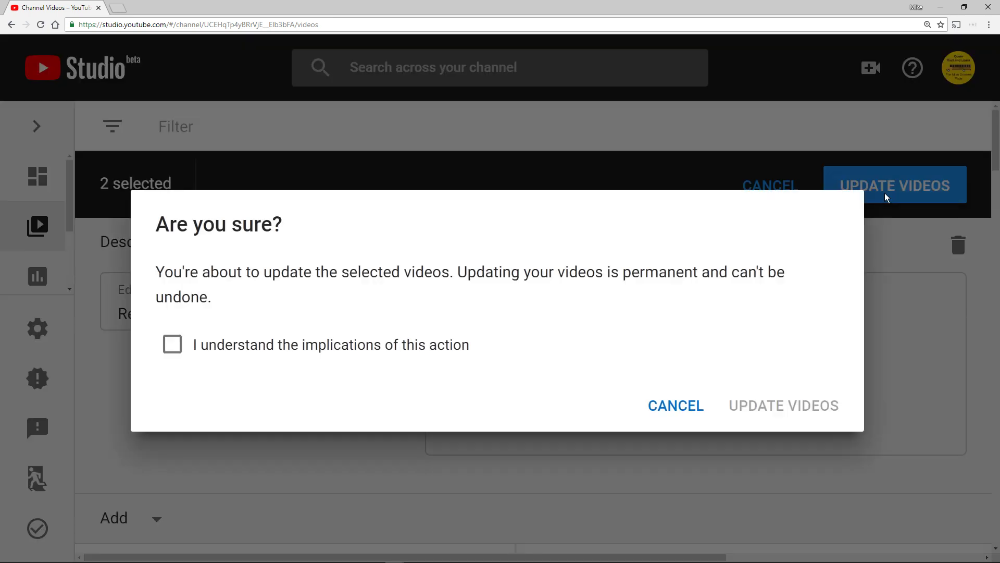
{"action": "left_click", "coordinate": [171, 345]}
Confirm the bulk description update for the two selected videos
{"action": "left_click", "coordinate": [762, 411]}
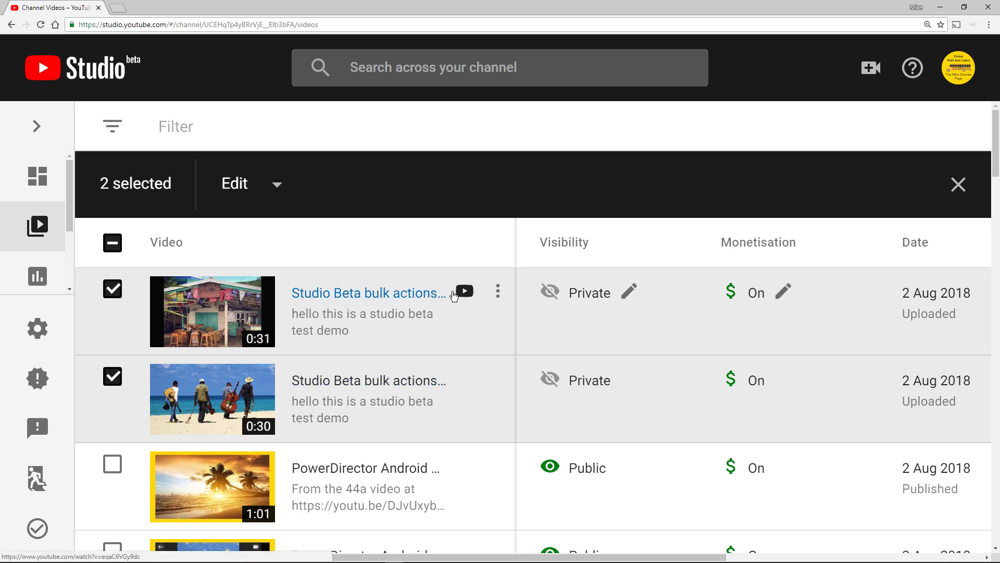
{"action": "left_click", "coordinate": [346, 298]}
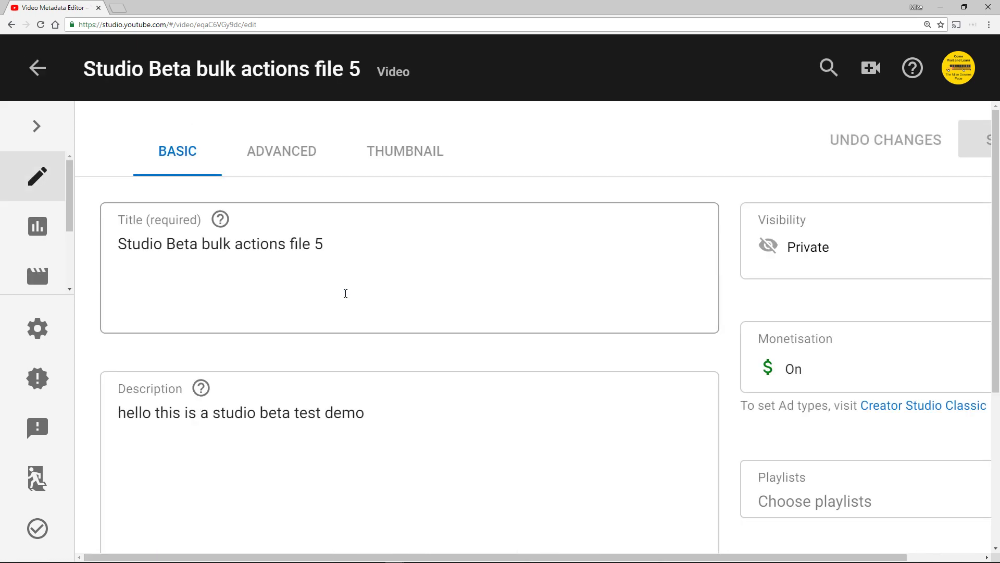
{"action": "scroll", "coordinate": [469, 391], "scroll_direction": "down", "scroll_amount": 3}
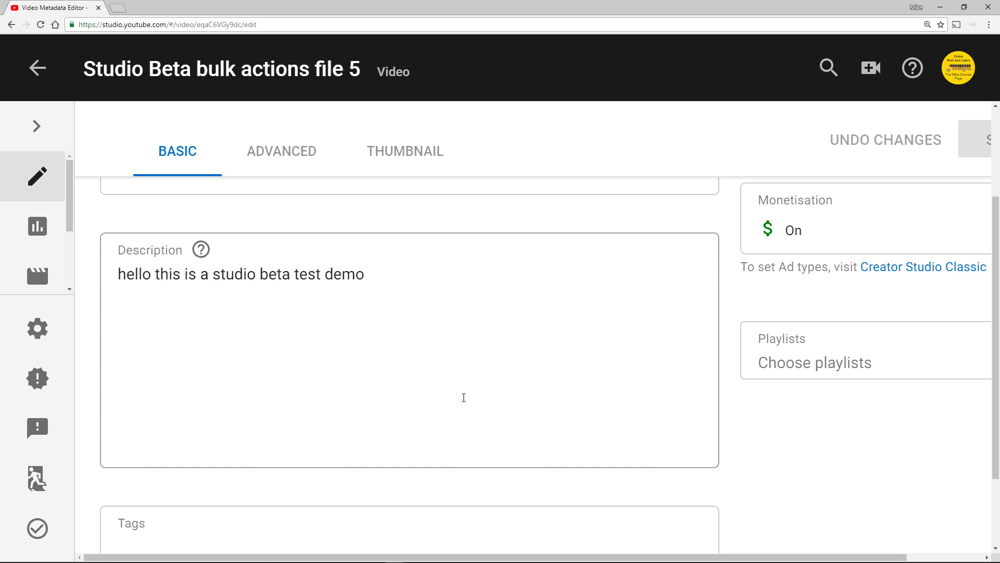
{"action": "scroll", "coordinate": [461, 395], "scroll_direction": "up", "scroll_amount": 3}
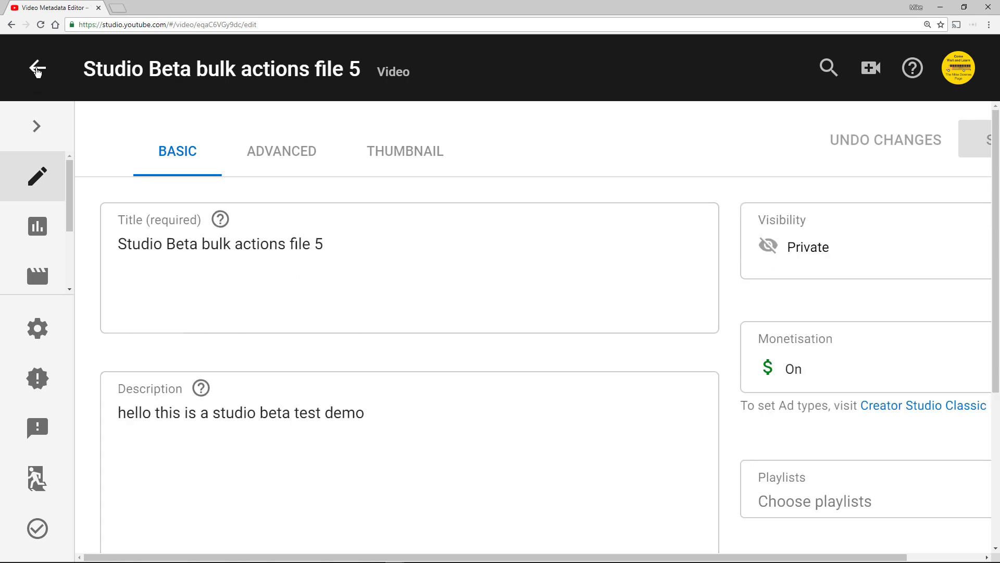
{"action": "left_click", "coordinate": [37, 68]}
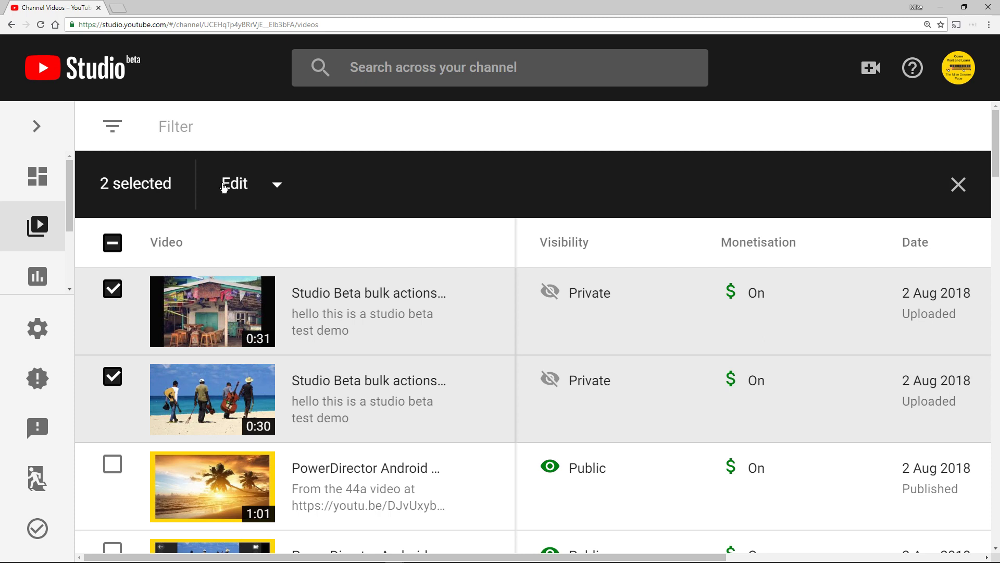
Choose Video statistics as the bulk edit field, leaving the new value as Public
{"action": "left_click", "coordinate": [242, 187]}
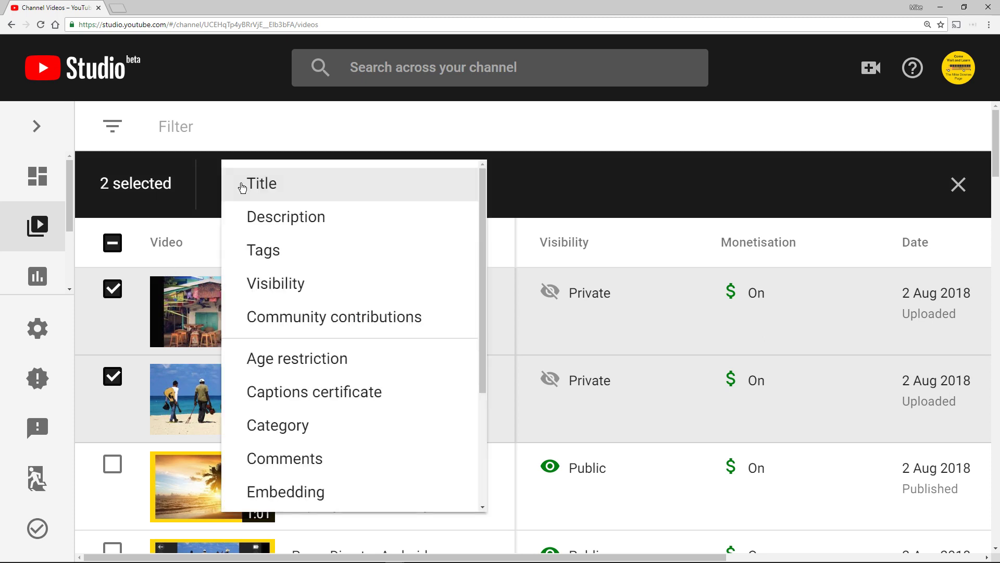
{"action": "scroll", "coordinate": [312, 398], "scroll_direction": "down", "scroll_amount": 3}
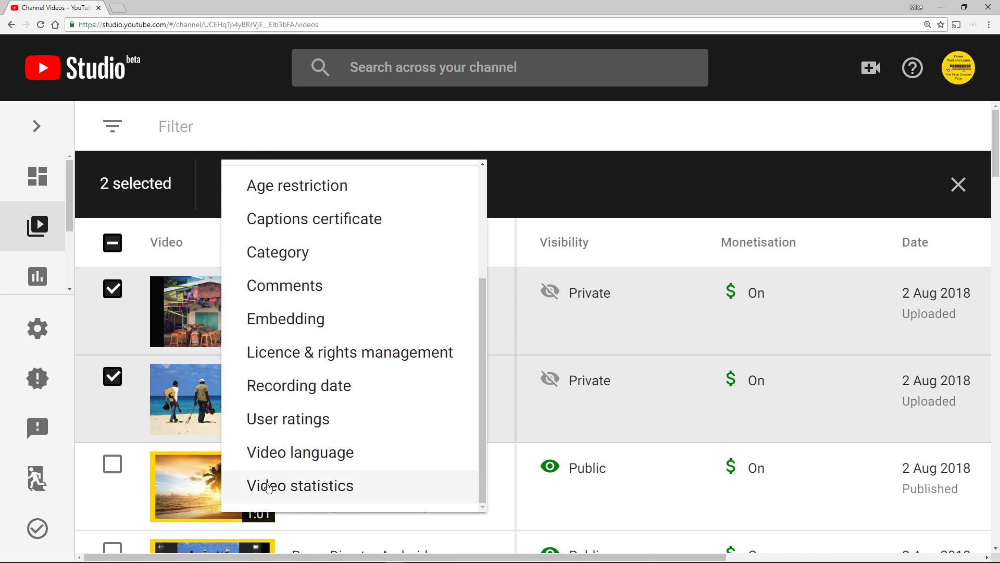
{"action": "left_click", "coordinate": [268, 488]}
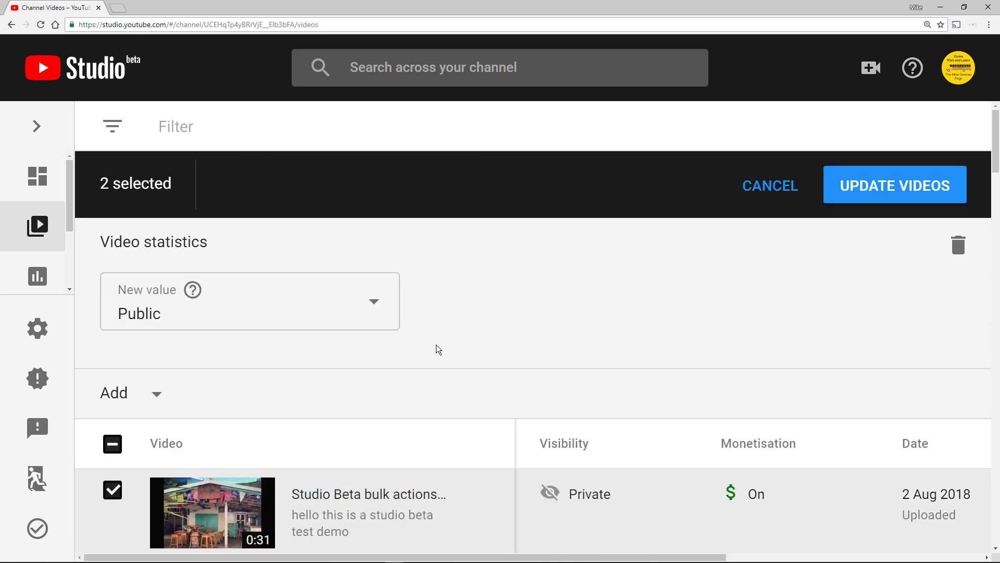
{"action": "scroll", "coordinate": [436, 352], "scroll_direction": "down", "scroll_amount": 1}
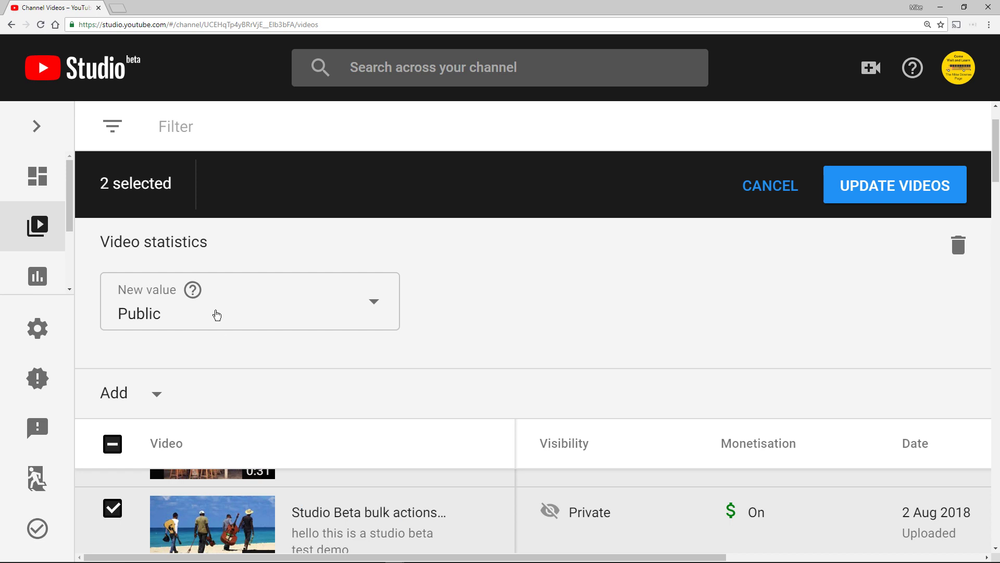
{"action": "mouse_move", "coordinate": [193, 294]}
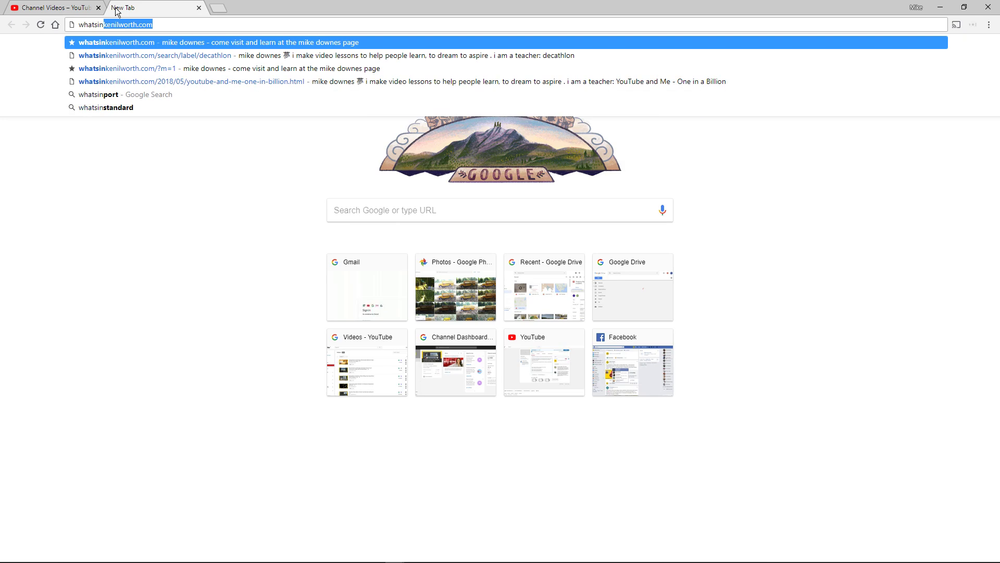
Search Google for 'whatsinkenilworth.com audience', fixing the misspelled word first
{"action": "type", "text": "nilworth"}
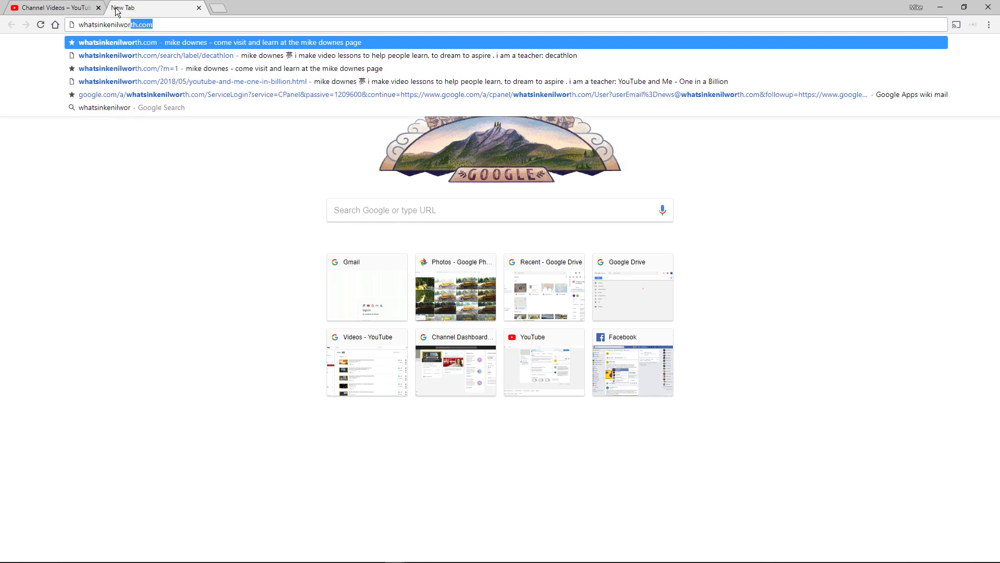
{"action": "type", "text": ".com "}
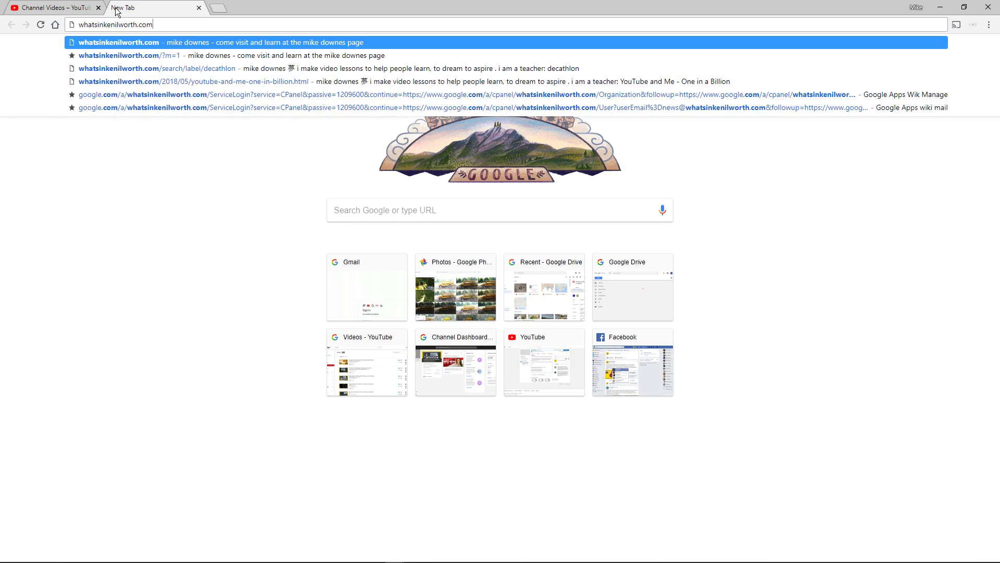
{"action": "type", "text": "audioe"}
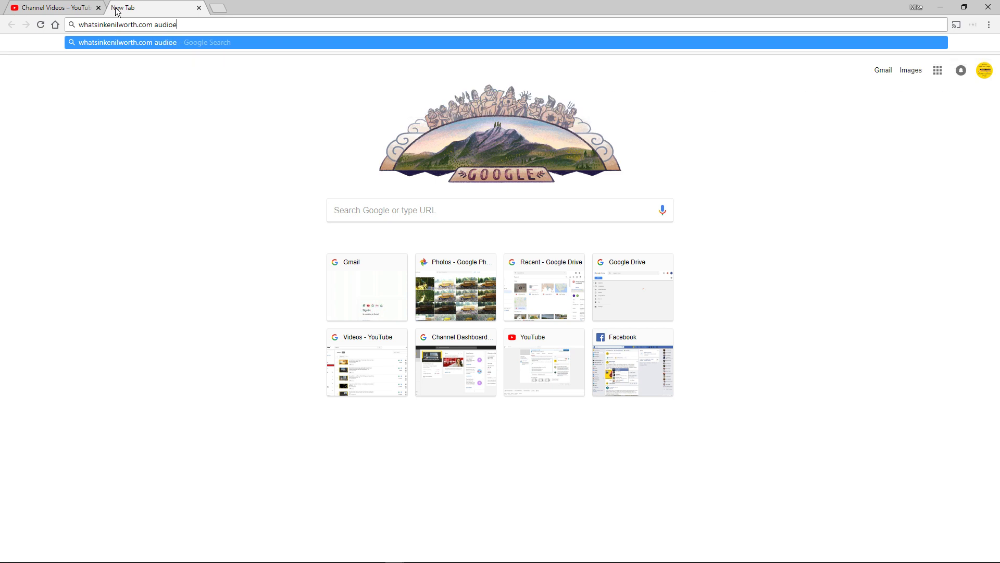
{"action": "type", "text": "nce"}
{"action": "key", "text": "Left"}
{"action": "key", "text": "BackSpace"}
{"action": "key", "text": "Return"}
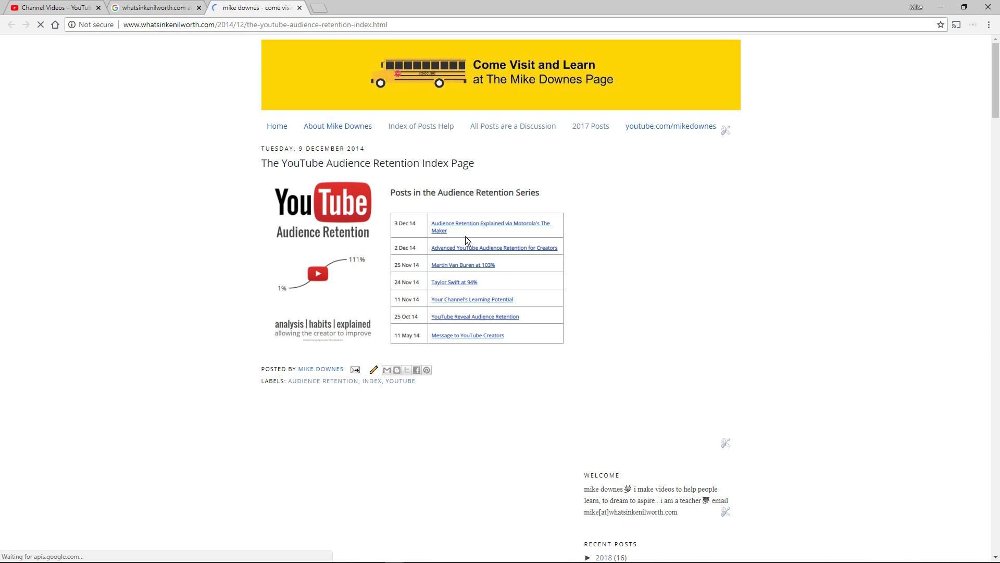
Open the 'YouTube Reveal Audience Retention' post, view its enlarged screenshot, then read down the post
{"action": "left_click", "coordinate": [452, 318]}
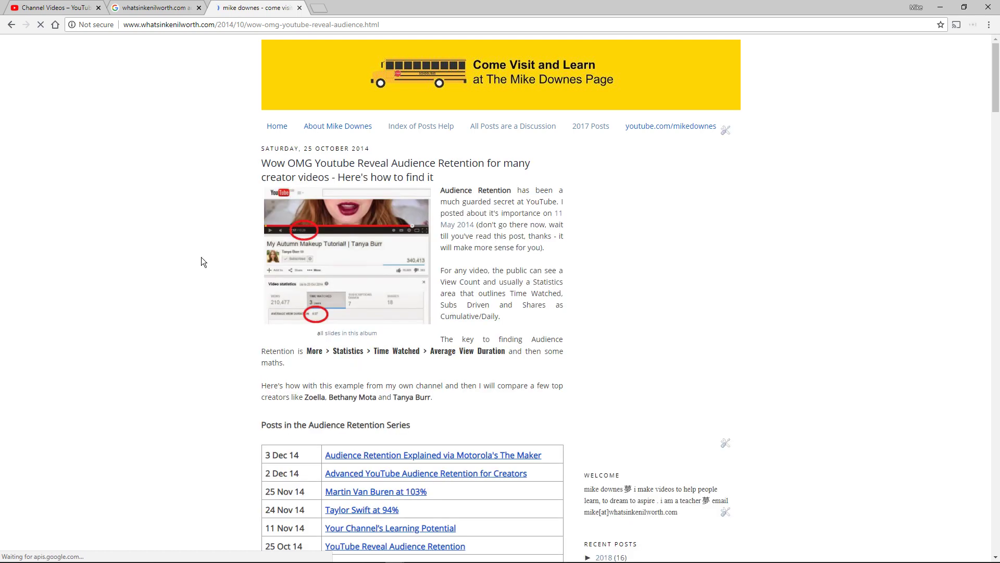
{"action": "left_click", "coordinate": [349, 299]}
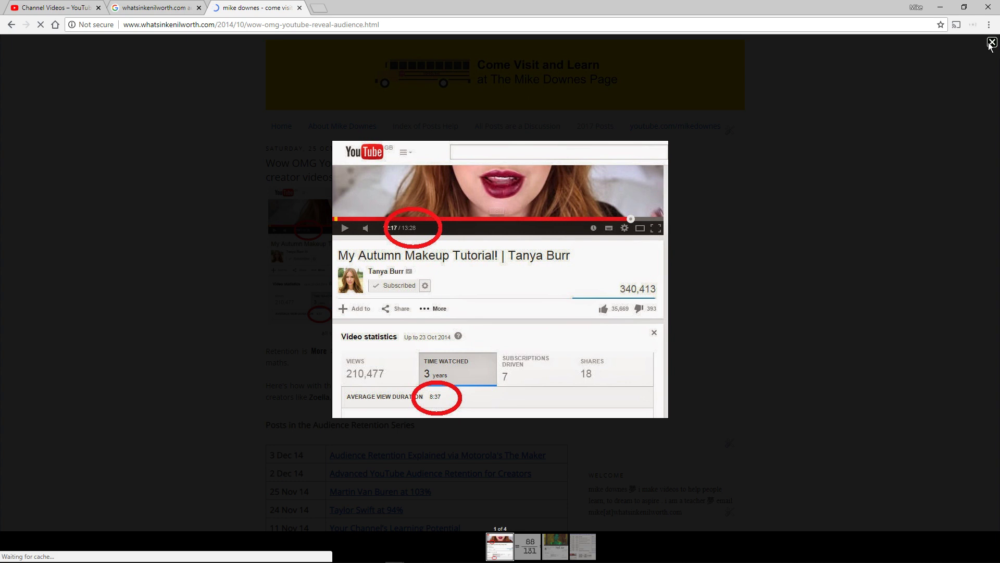
{"action": "left_click", "coordinate": [979, 59]}
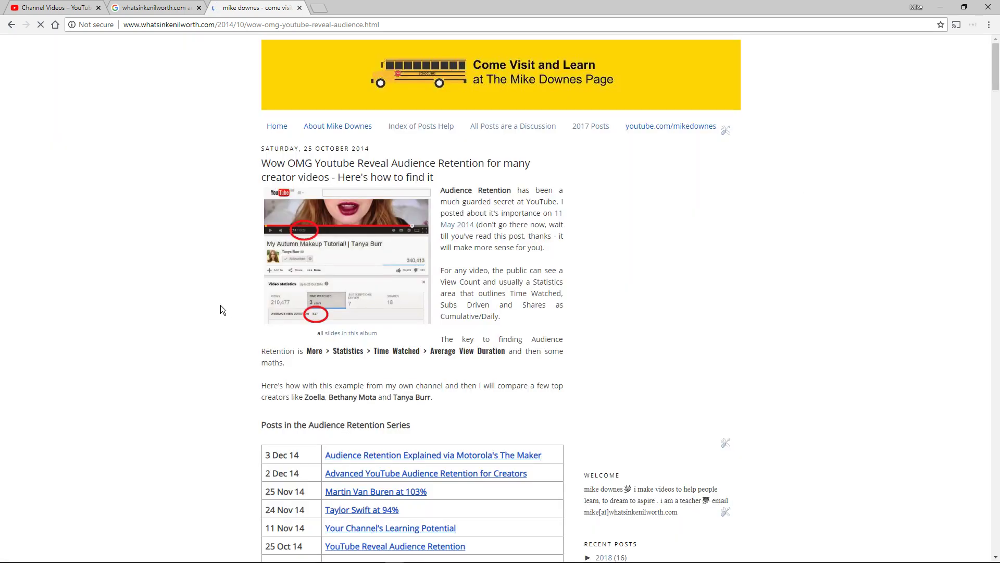
{"action": "scroll", "coordinate": [225, 301], "scroll_direction": "down", "scroll_amount": 10}
{"action": "scroll", "coordinate": [226, 303], "scroll_direction": "down", "scroll_amount": 2}
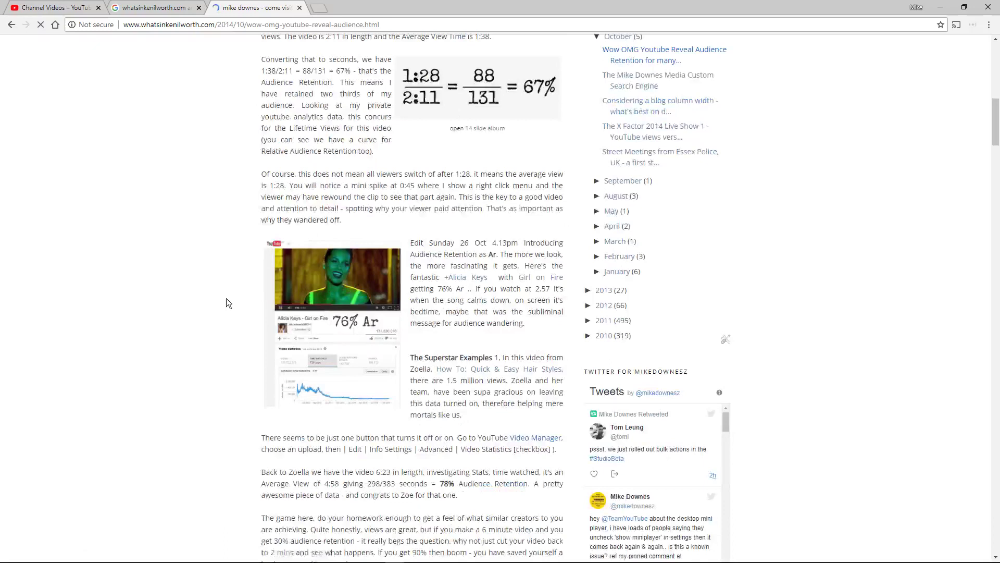
{"action": "scroll", "coordinate": [226, 303], "scroll_direction": "down", "scroll_amount": 4}
{"action": "scroll", "coordinate": [226, 299], "scroll_direction": "down", "scroll_amount": 5}
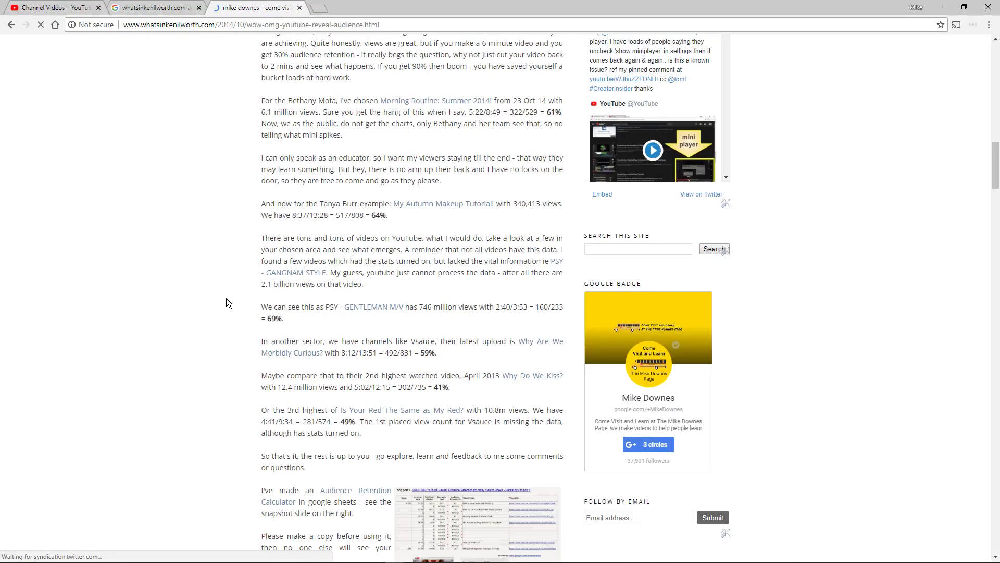
Switch back to the 'Channel Videos – YouTube' tab with the pending bulk edit
{"action": "left_click", "coordinate": [40, 8]}
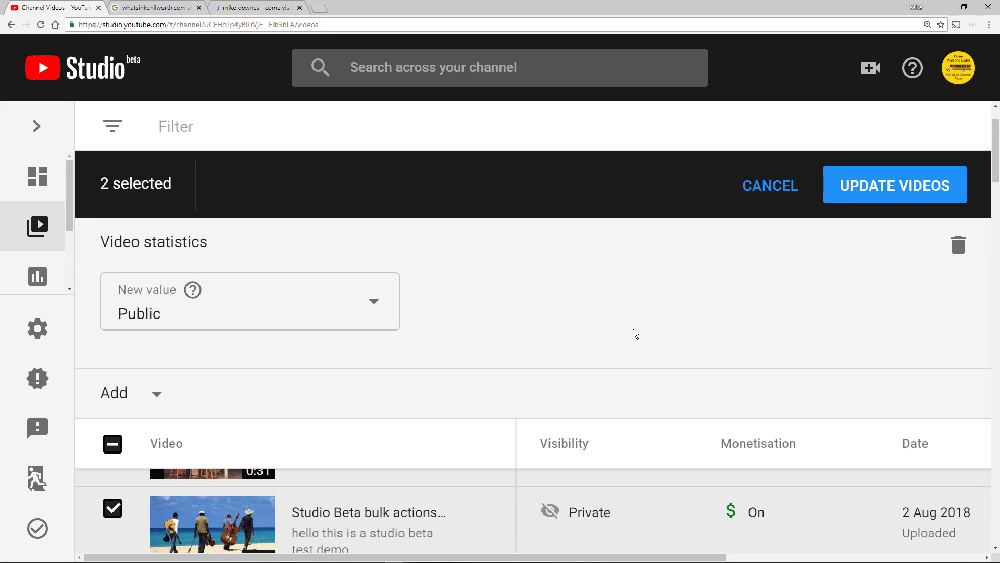